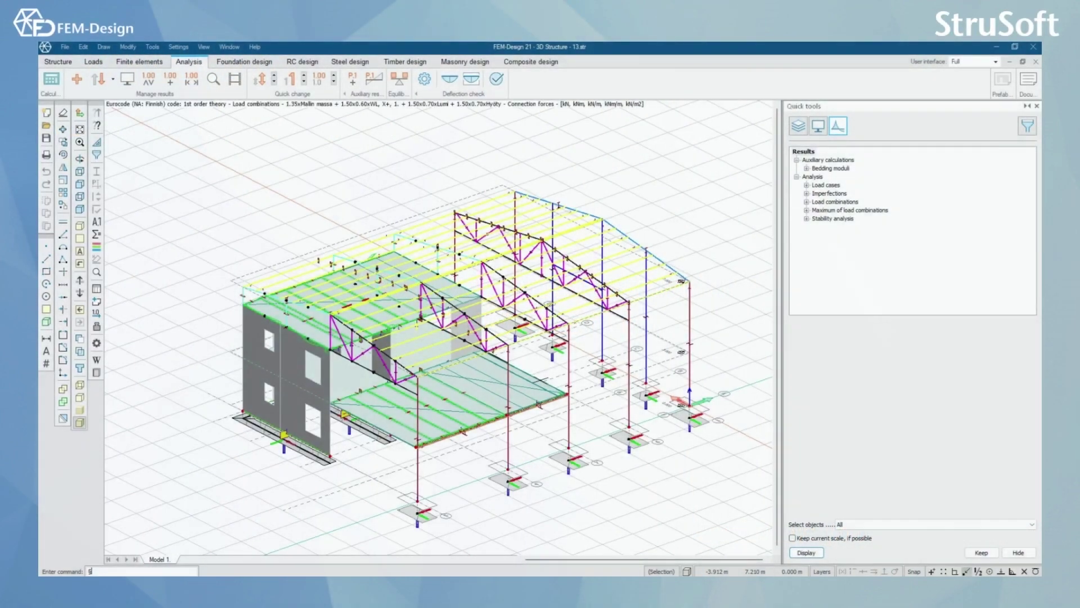
Frame the 3D results view of the structure and add it to the documentation
mouse_move(544, 387)
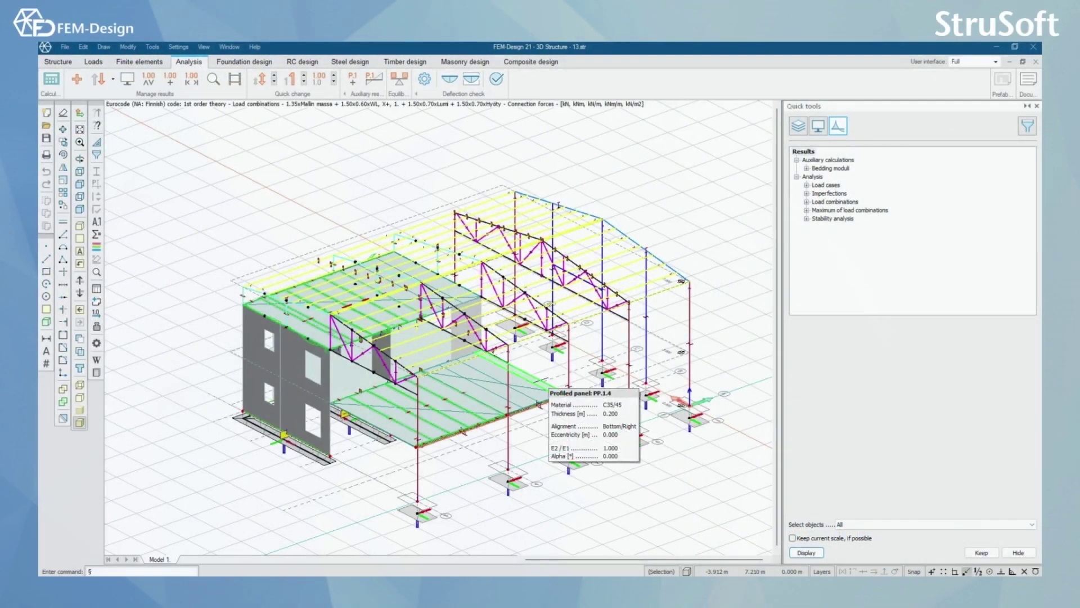
left_click(1028, 81)
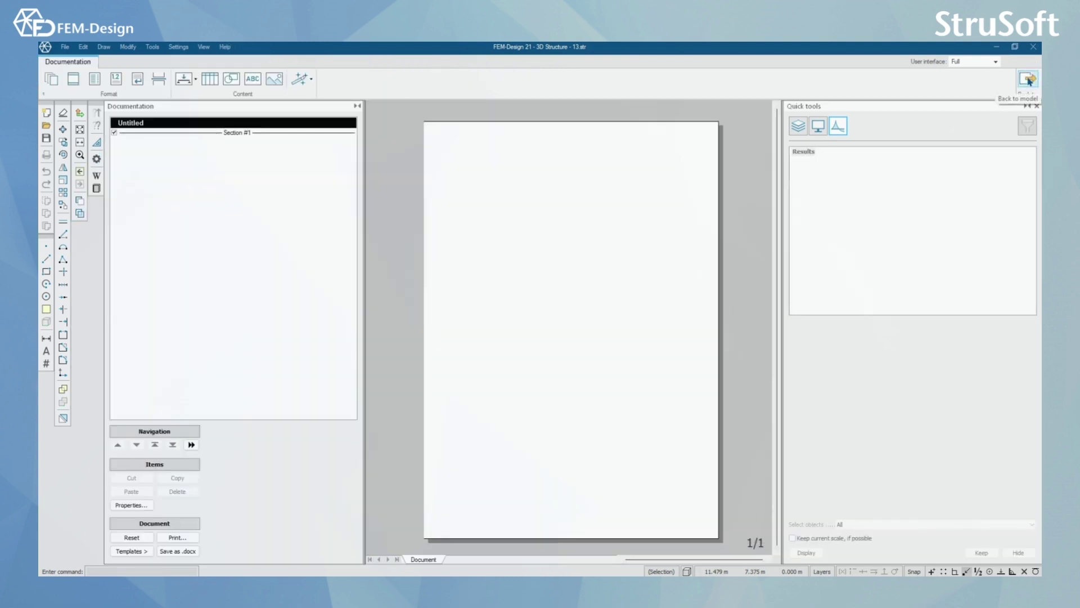
mouse_move(311, 224)
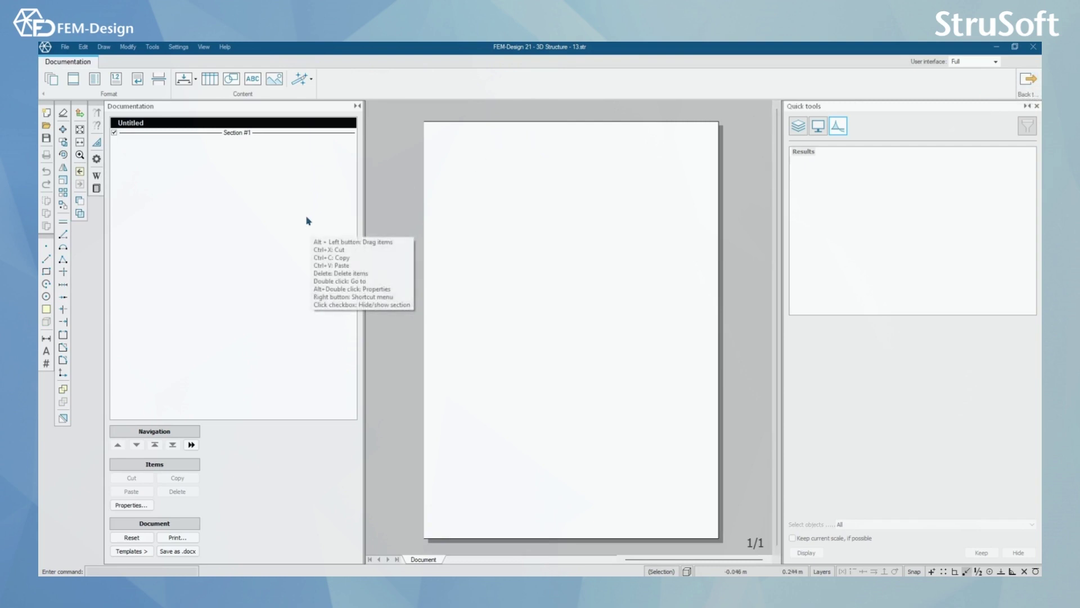
left_click(1028, 81)
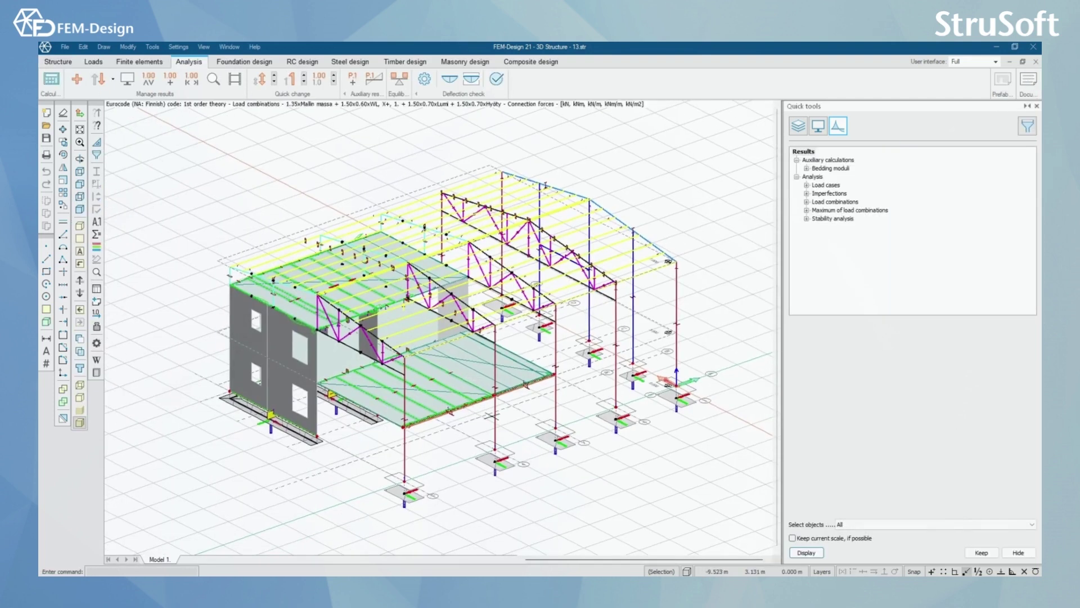
scroll(398, 391, "up", 3)
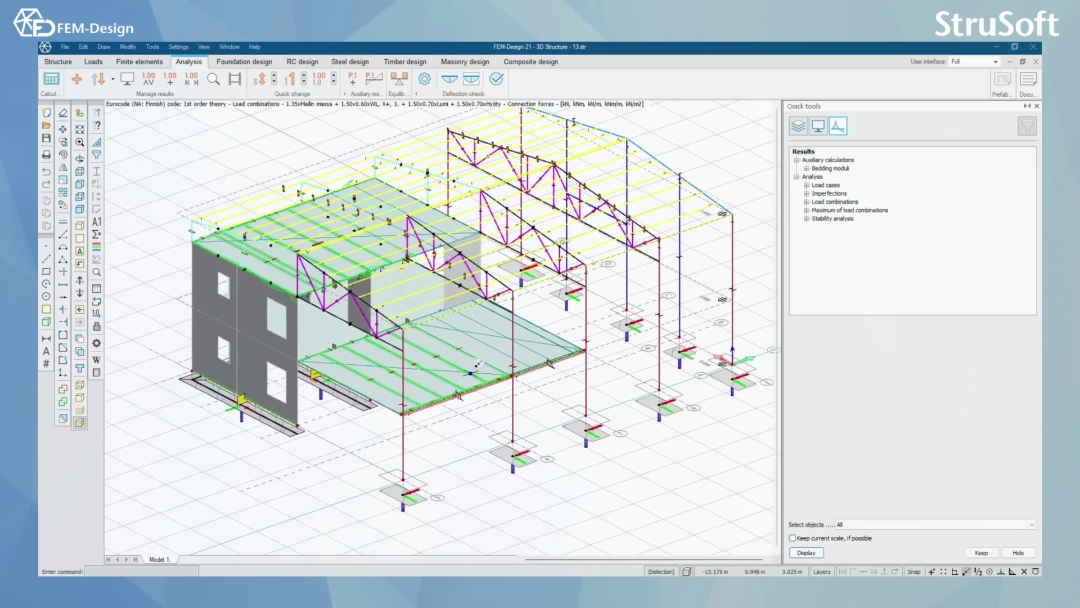
scroll(367, 422, "down", 2)
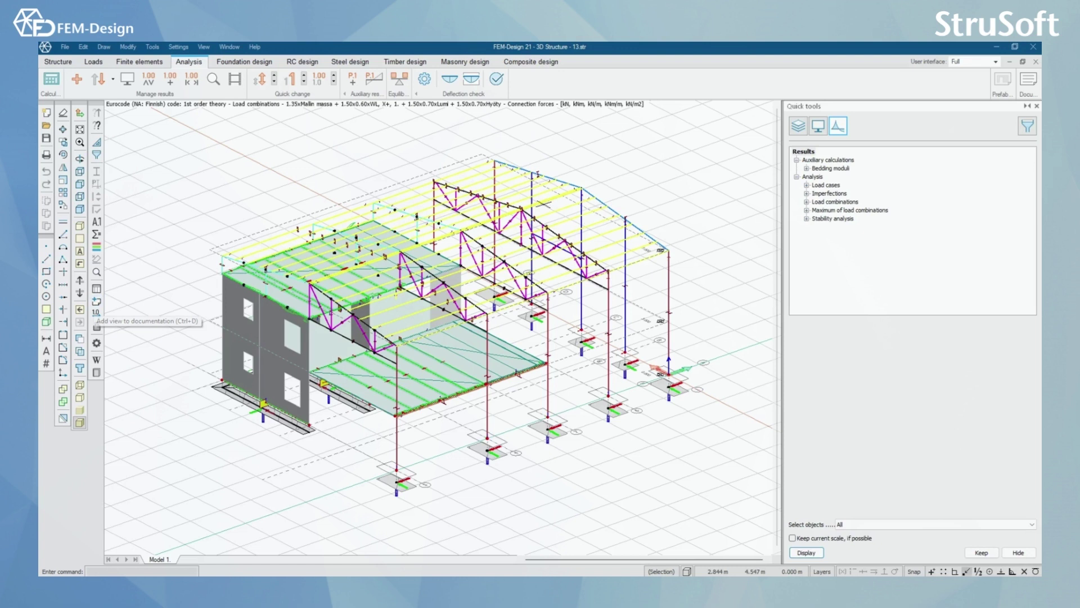
left_click(97, 302)
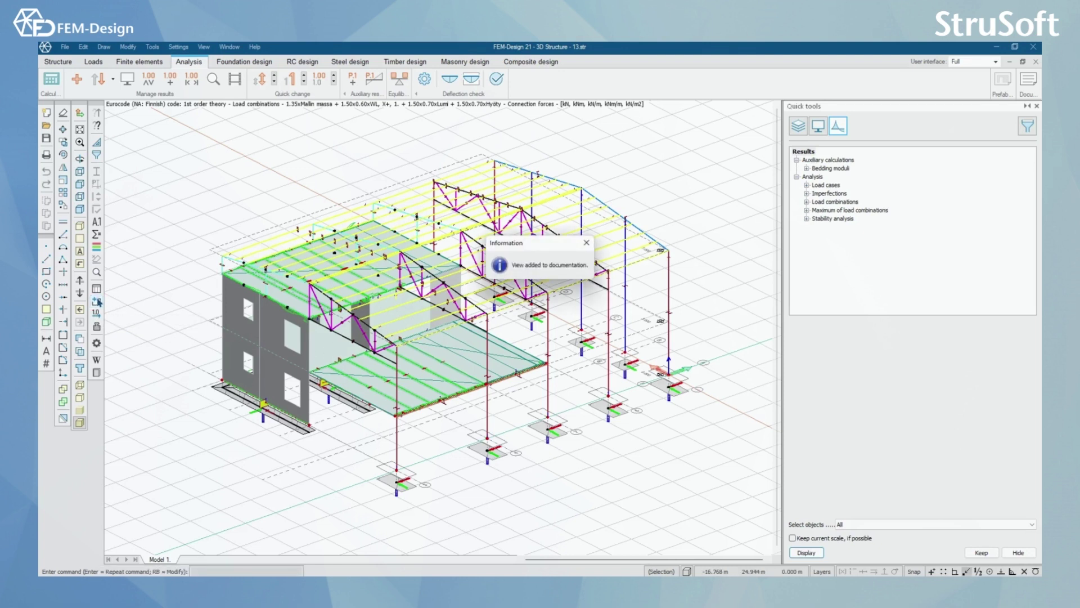
left_click(586, 243)
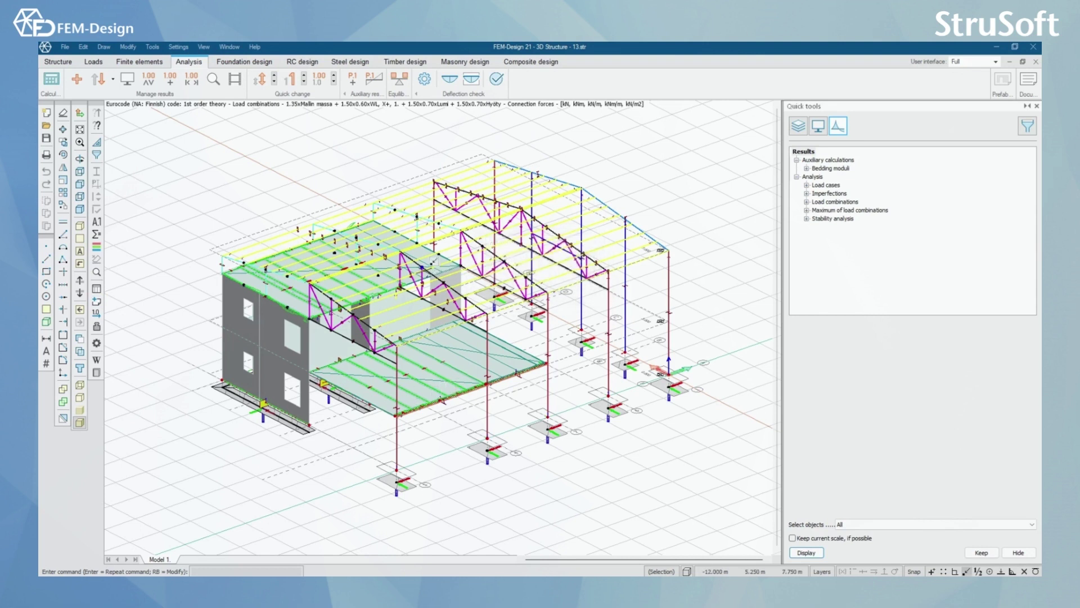
Rotate and zoom the page's model picture into a close-up of the building's roof corner
left_click(1028, 81)
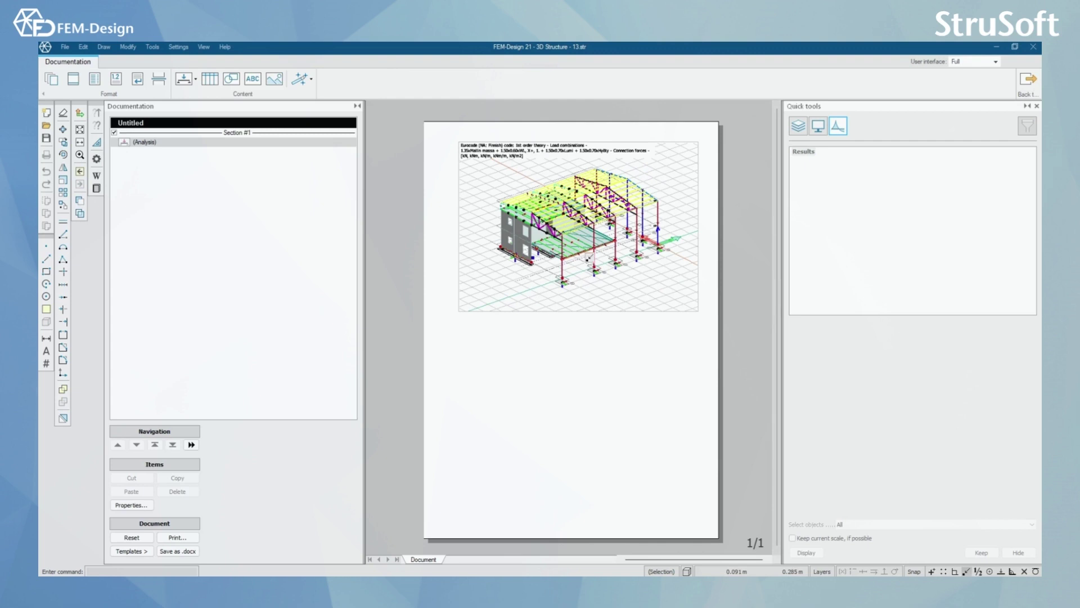
double_click(617, 298)
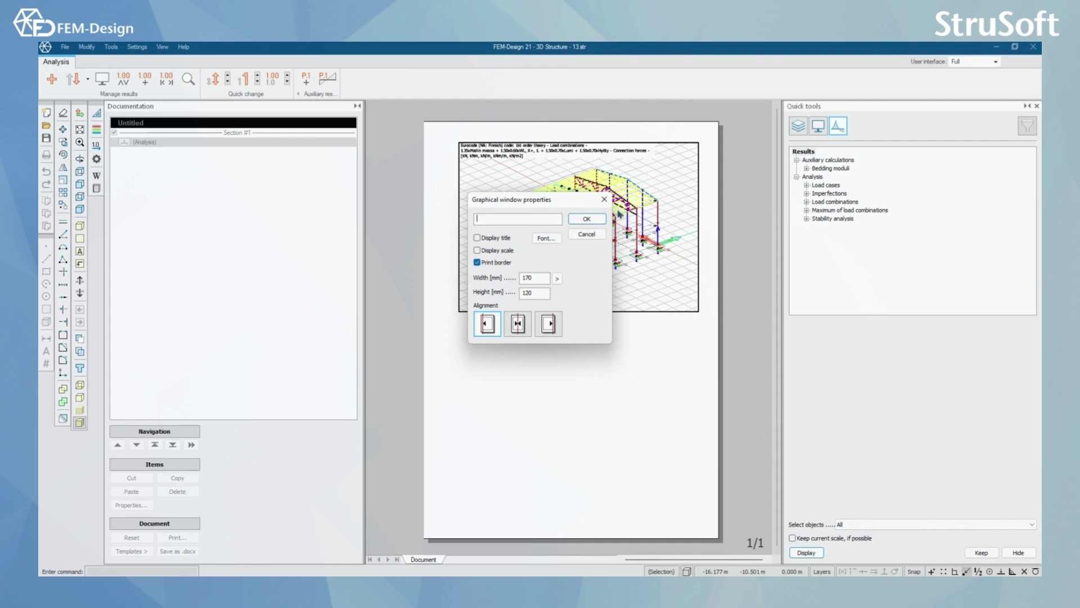
left_click(604, 199)
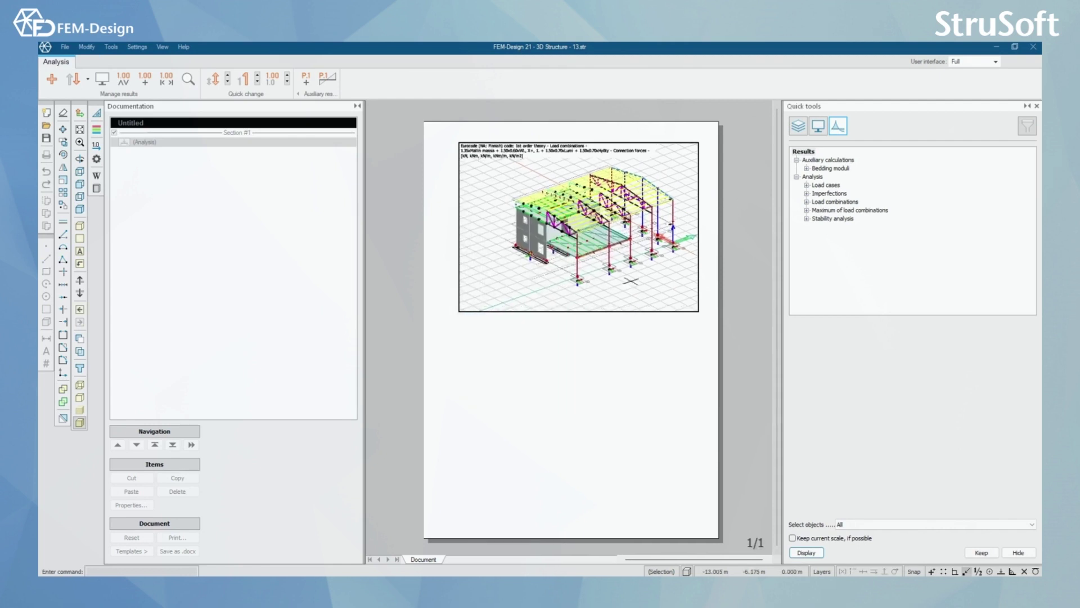
left_click_drag(630, 281, 556, 270)
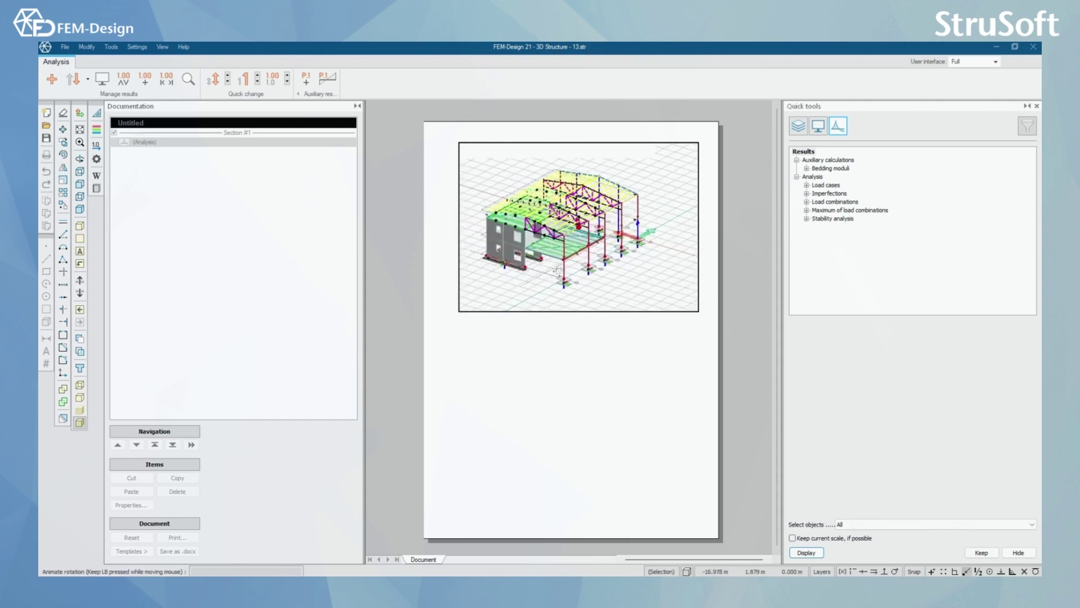
scroll(609, 204, "up", 5)
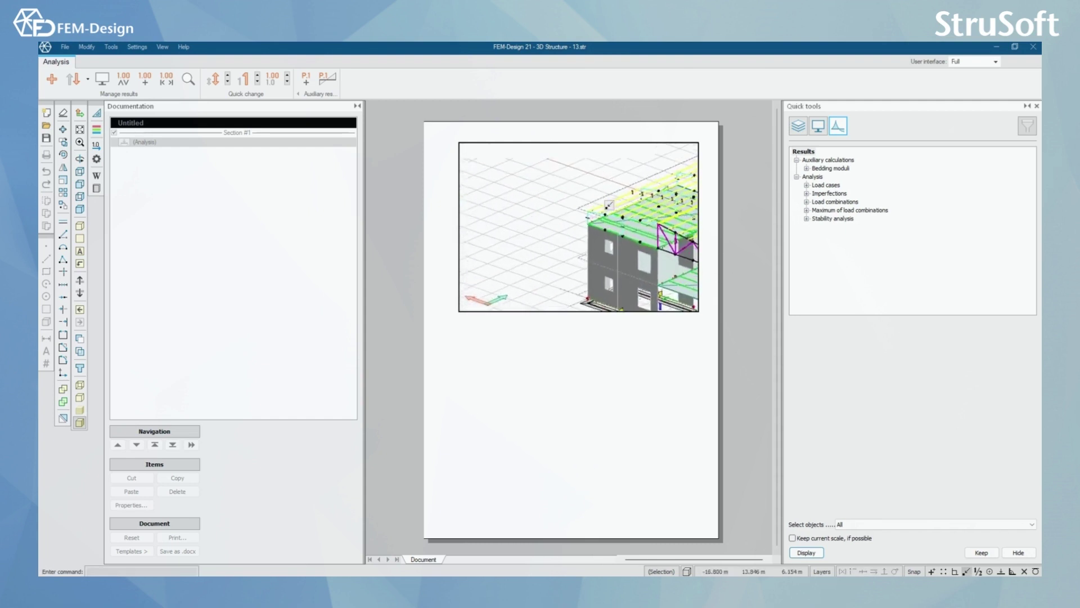
scroll(609, 205, "up", 3)
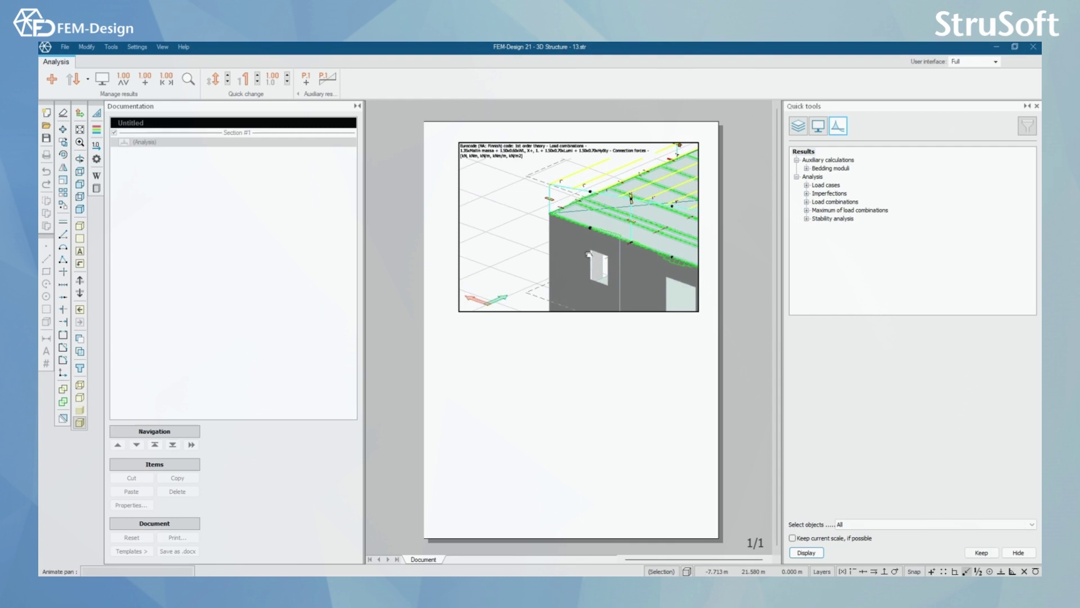
key("Escape")
double_click(583, 410)
left_click(645, 189)
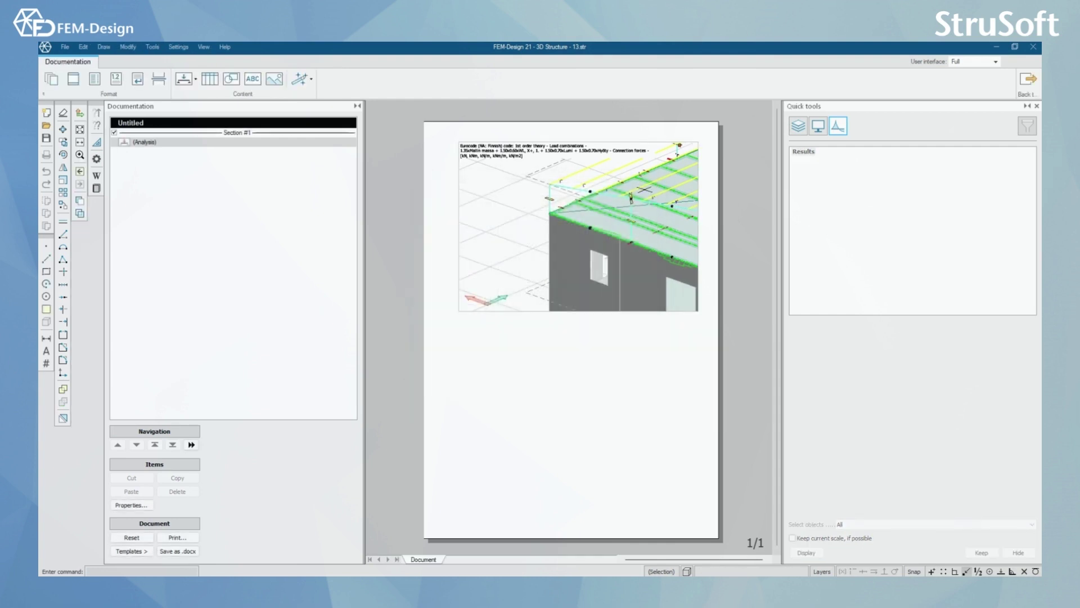
Reset the documentation, confirming deletion of all its content
left_click(141, 539)
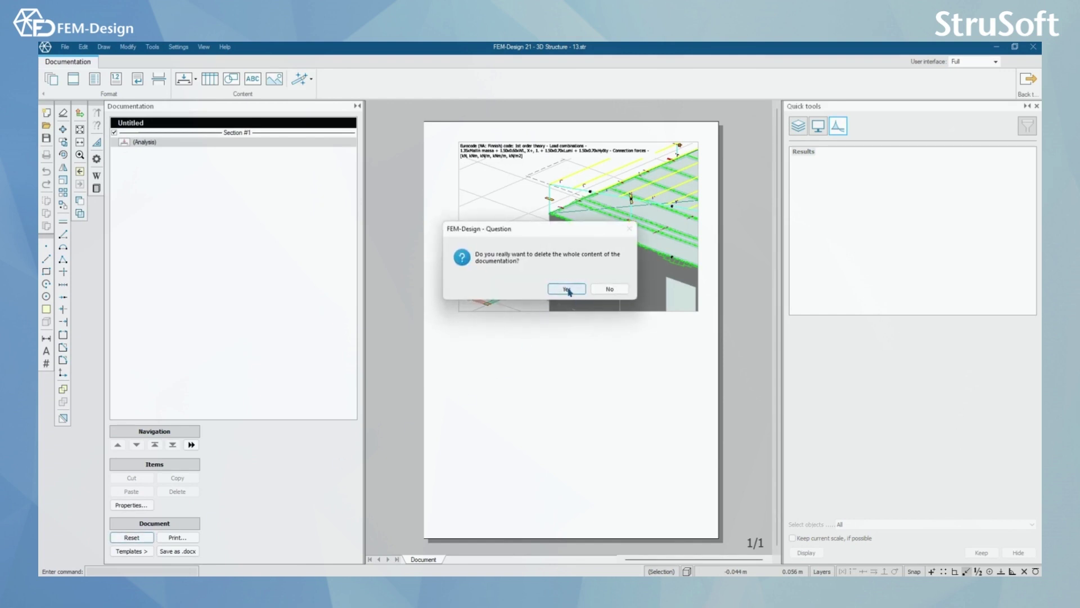
left_click(567, 290)
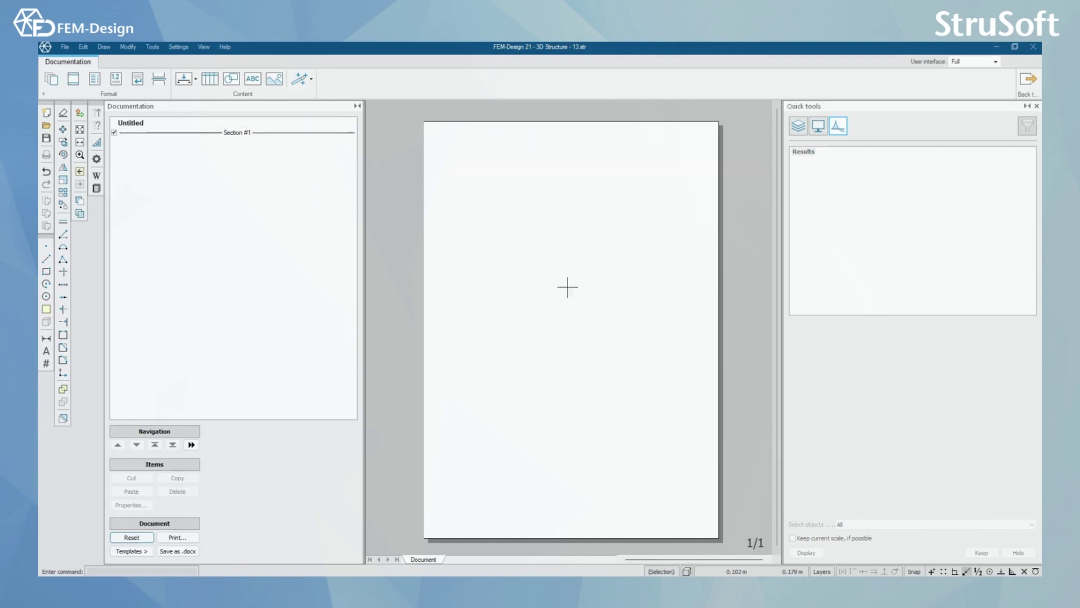
Add a new section with A3 landscape paper (420 × 297), then return to the first page
left_click(52, 80)
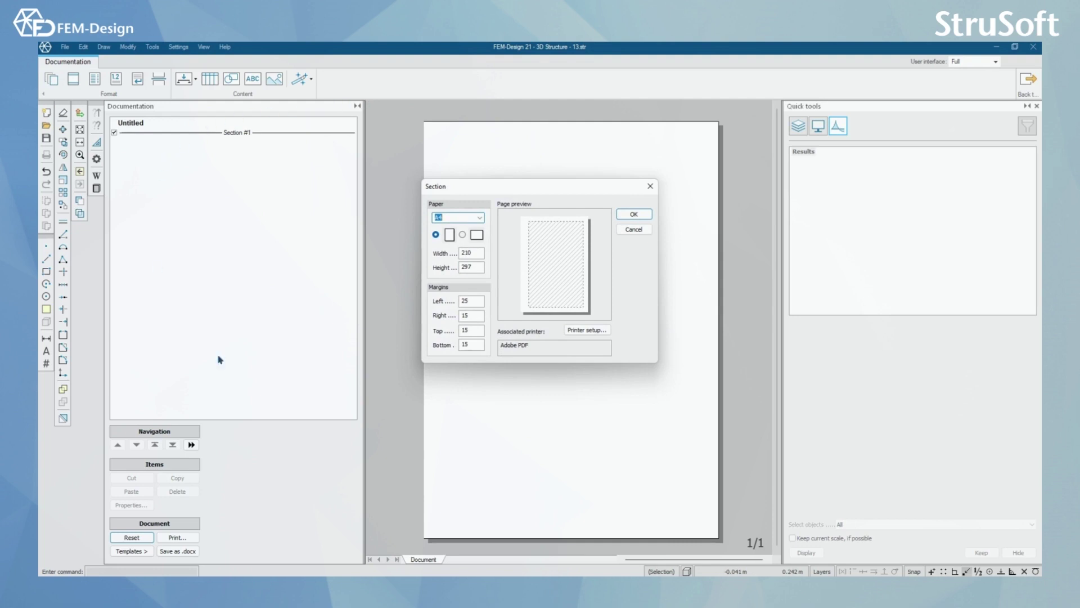
left_click_drag(495, 183, 553, 149)
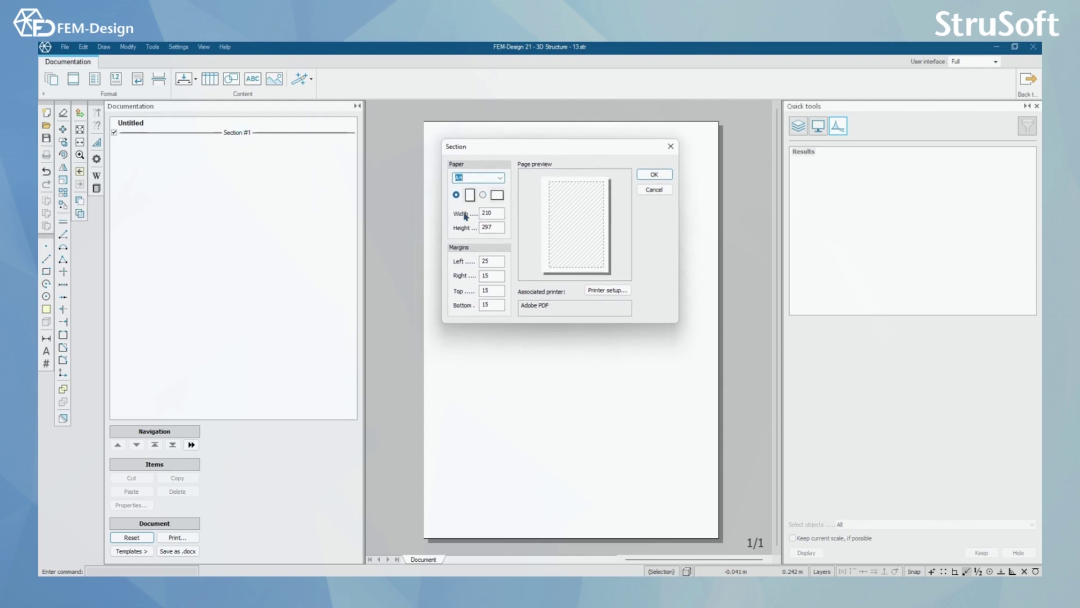
left_click(499, 177)
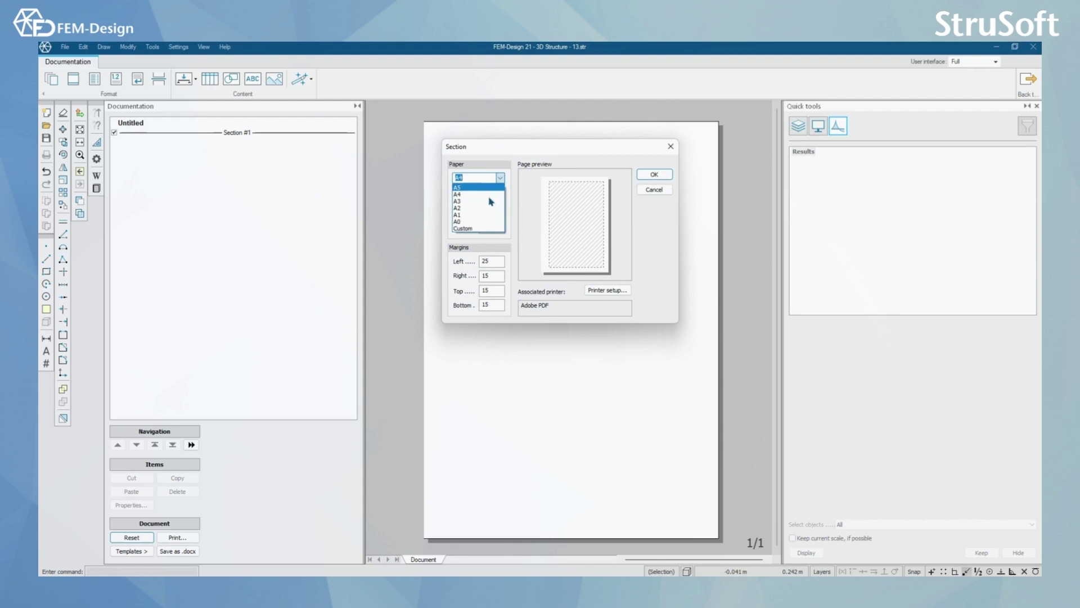
left_click(491, 201)
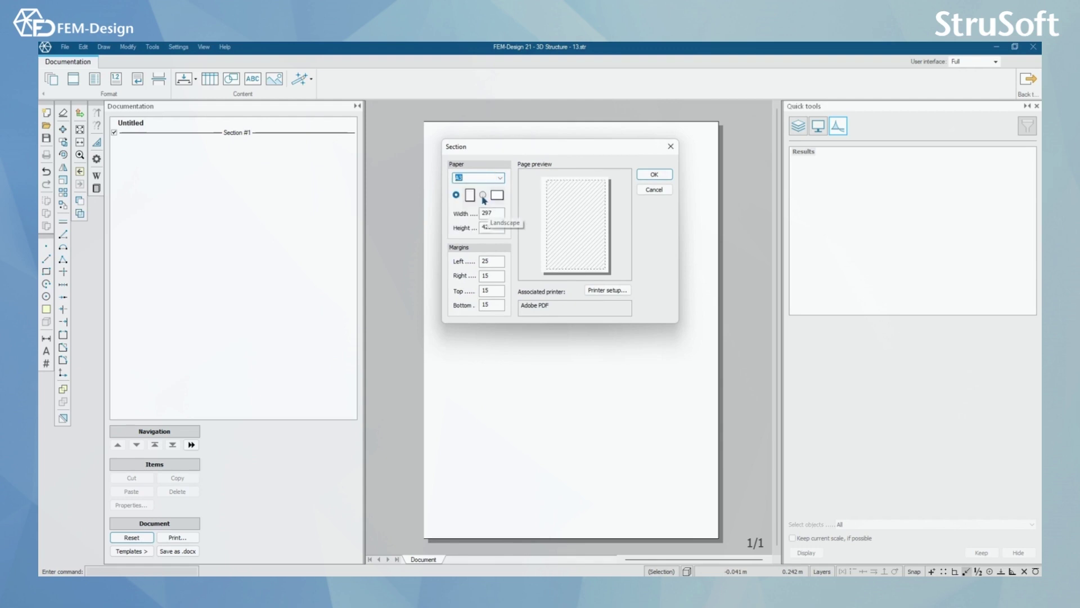
left_click(483, 195)
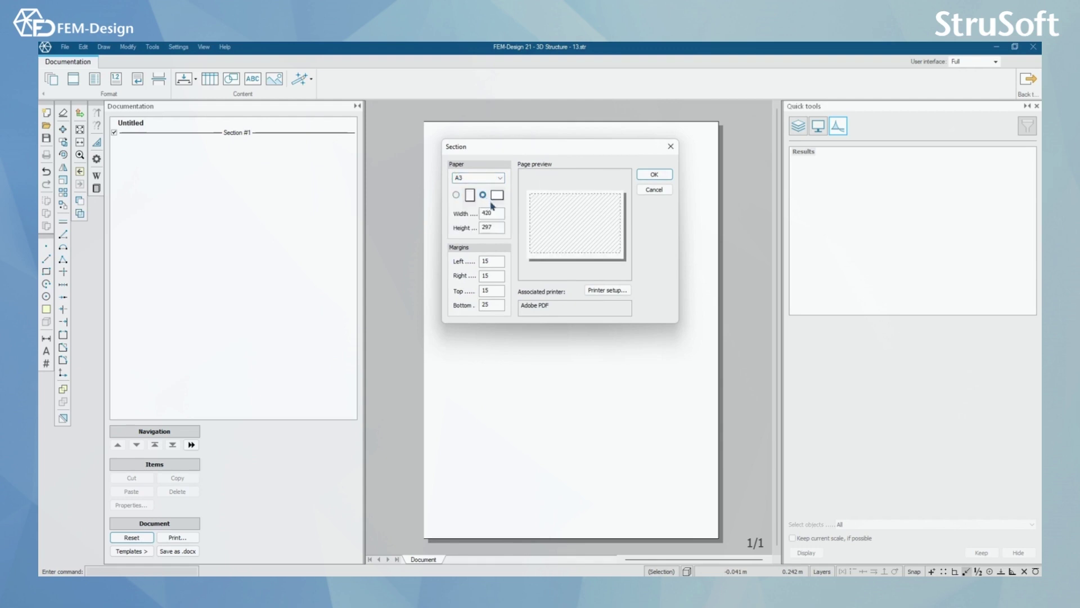
double_click(498, 210)
double_click(500, 225)
double_click(498, 307)
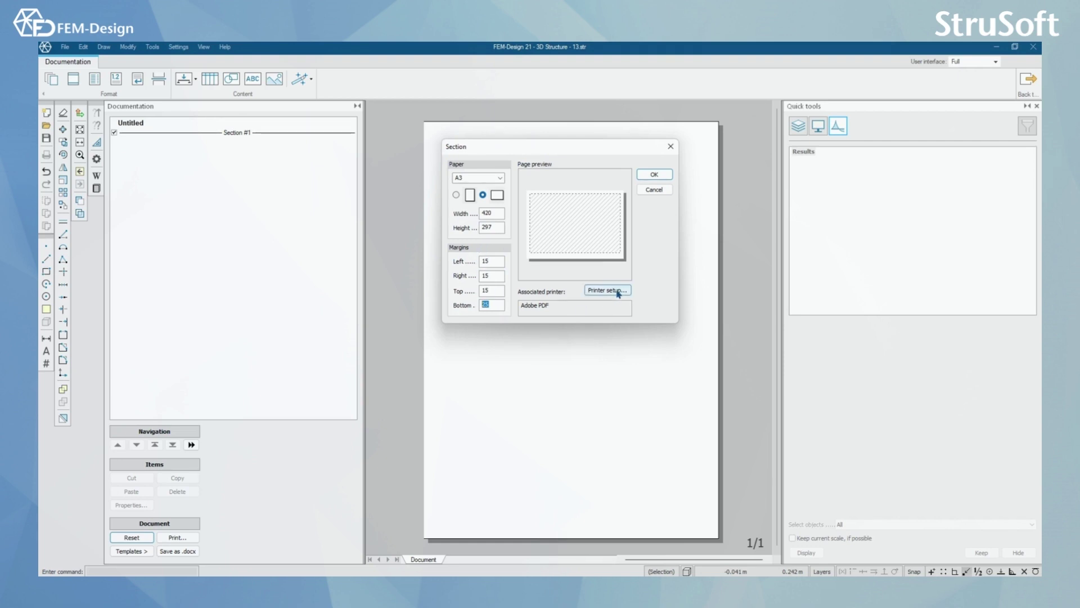
left_click(654, 175)
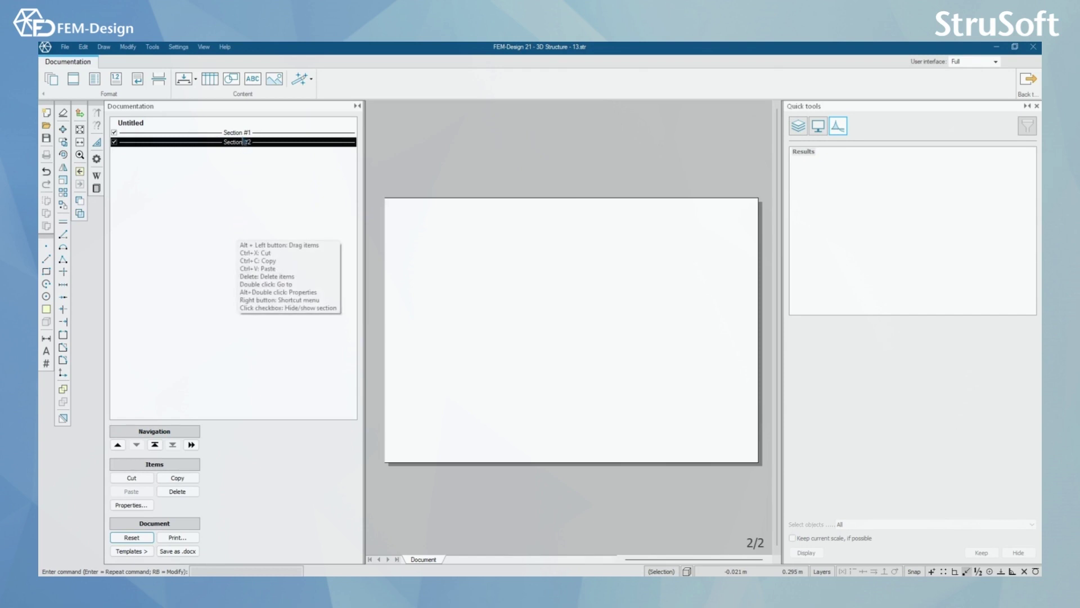
left_click(245, 134)
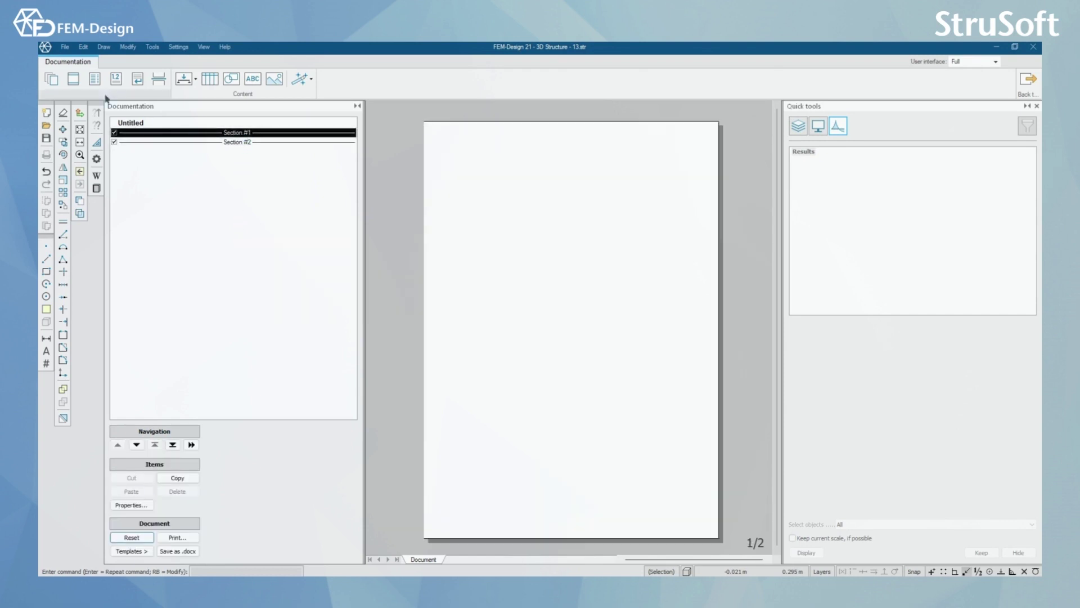
Place the coverpage_a4_en title block at the lower-left corner of the first page
left_click(74, 82)
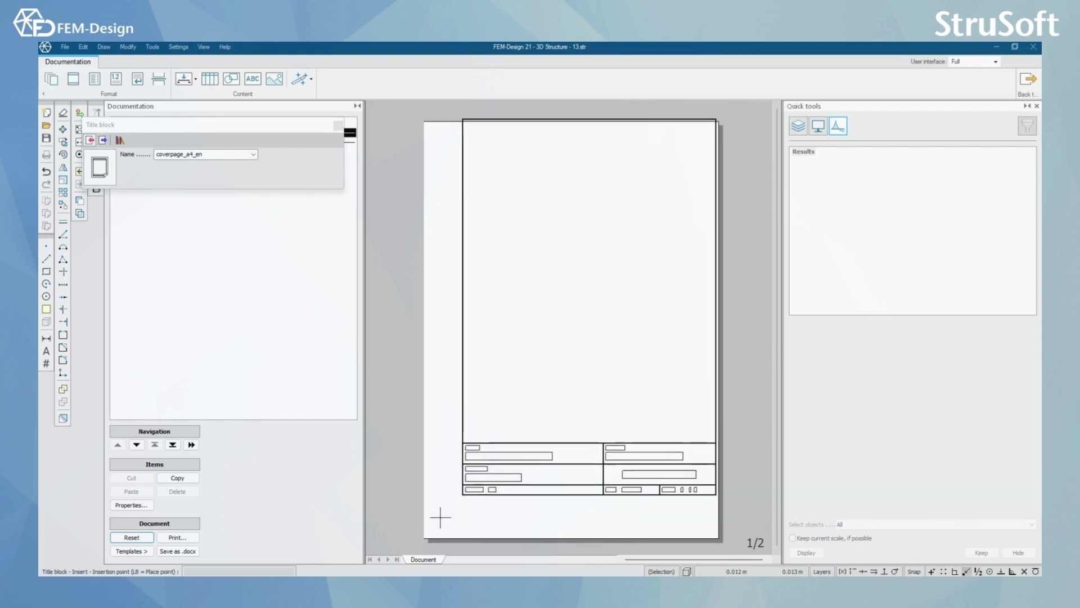
middle_click_drag(439, 516, 454, 447)
left_click(441, 463)
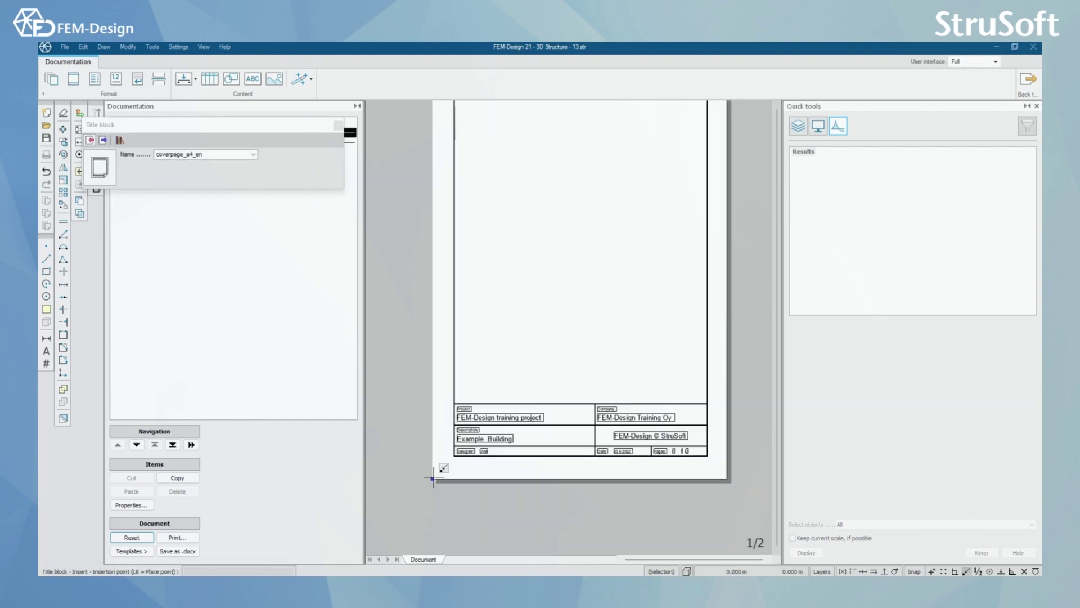
key("Escape")
scroll(574, 388, "down", 3)
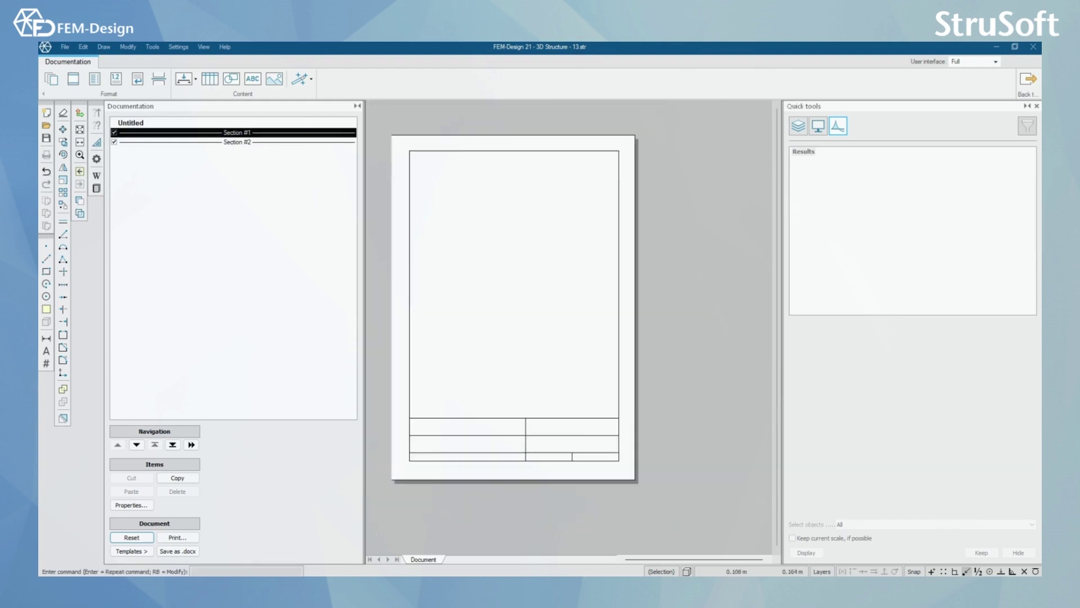
middle_click_drag(713, 333, 494, 316)
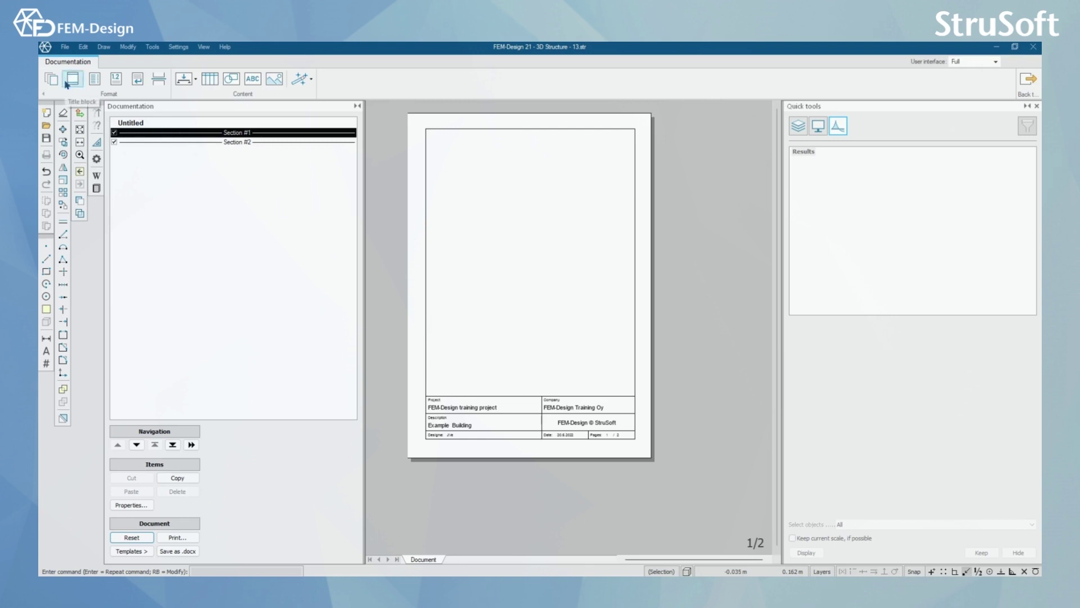
Register the Company label and field as a new title block, with its base point at the field corner
left_click(72, 80)
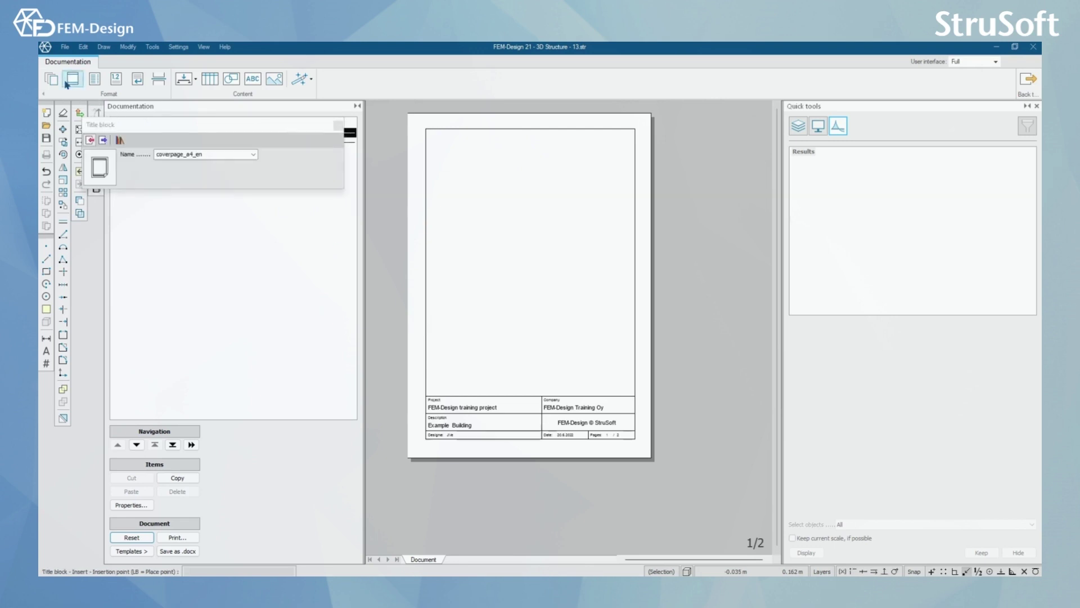
left_click(104, 140)
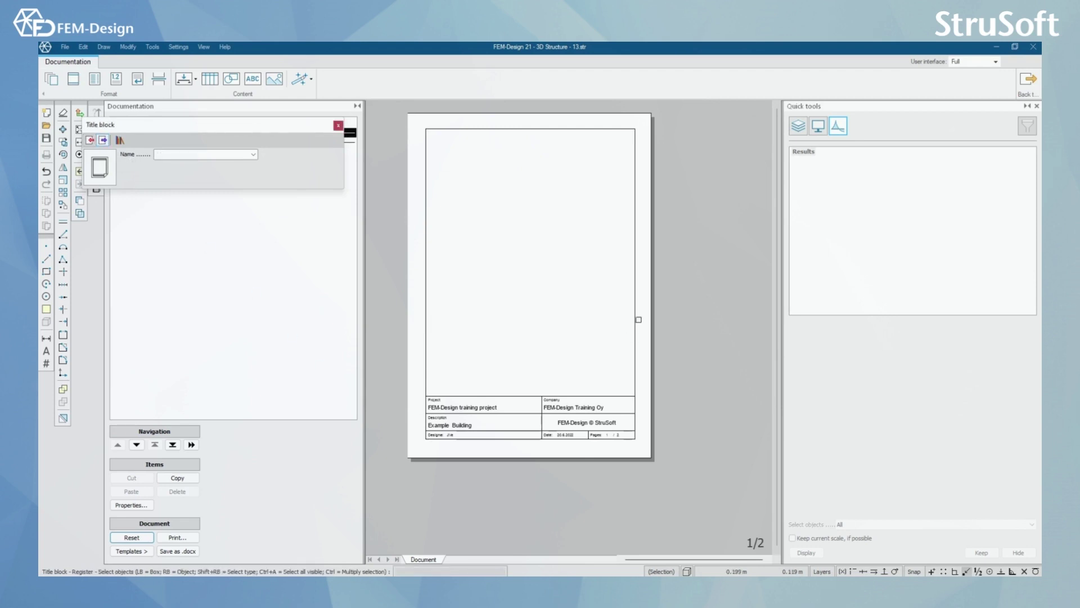
scroll(572, 414, "up", 1)
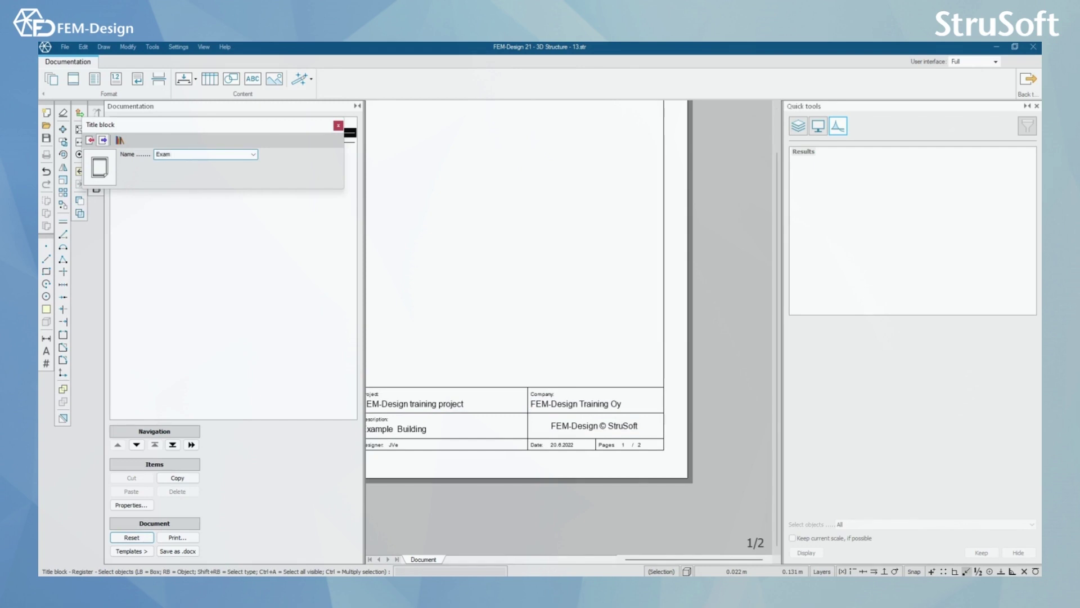
left_click(510, 370)
left_click(670, 424)
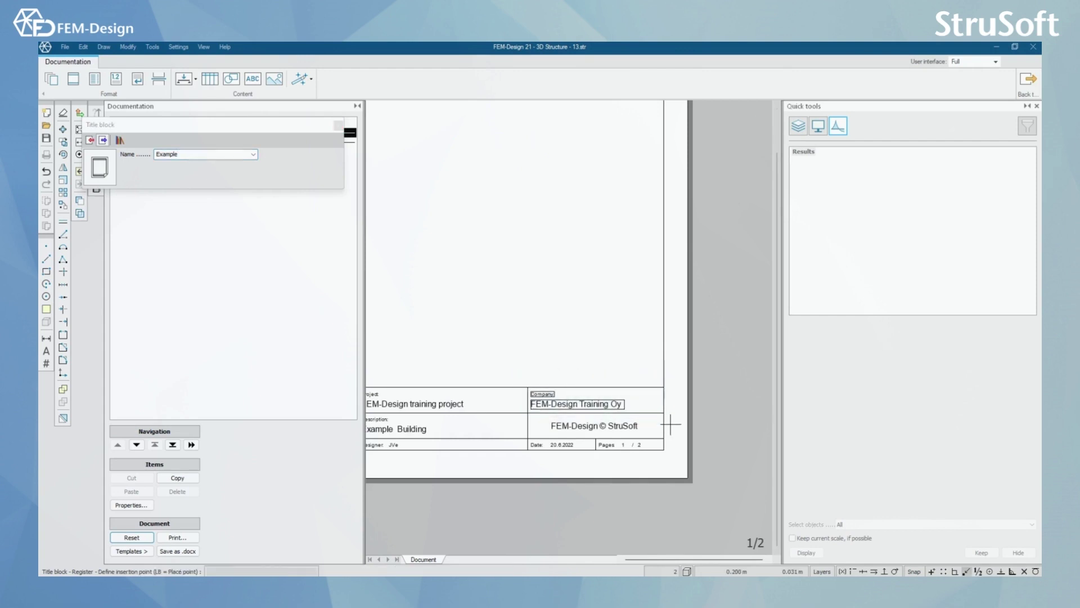
left_click(530, 407)
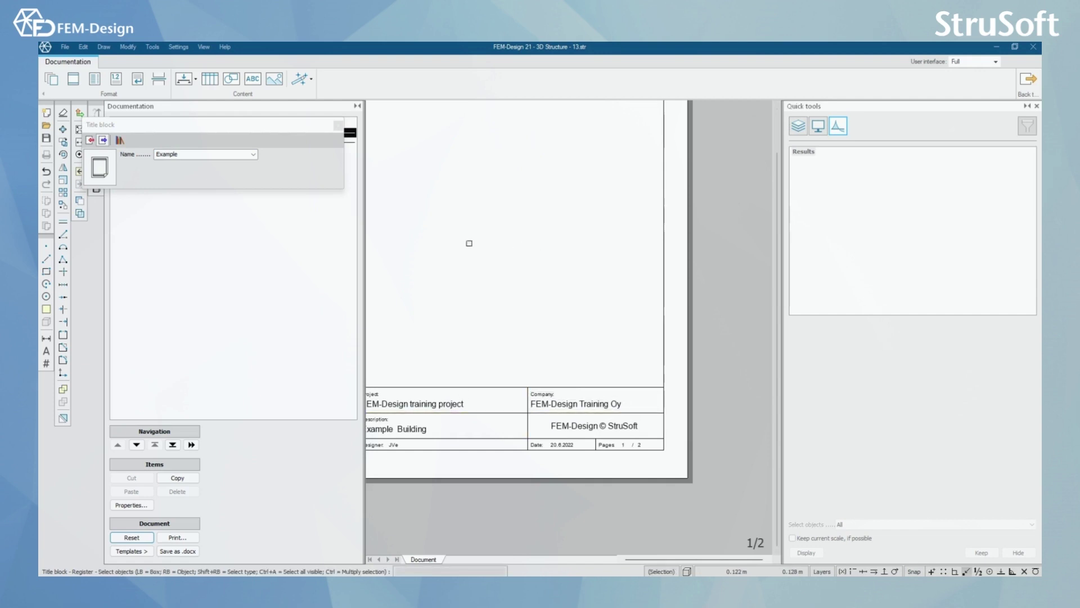
Pick Example as the saved title block in the title block library
left_click(252, 155)
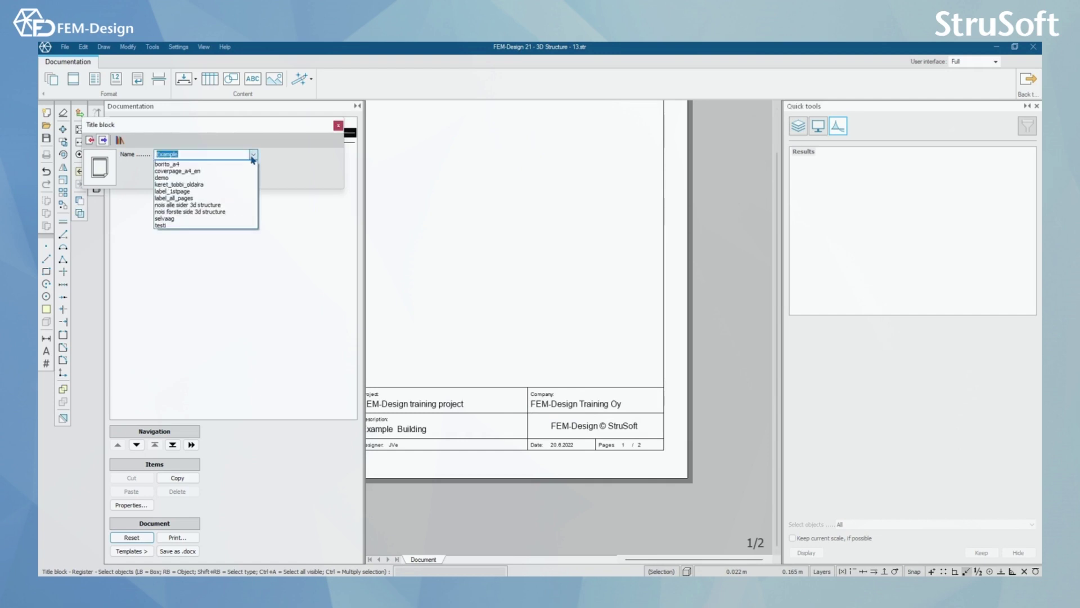
left_click(252, 157)
left_click(120, 140)
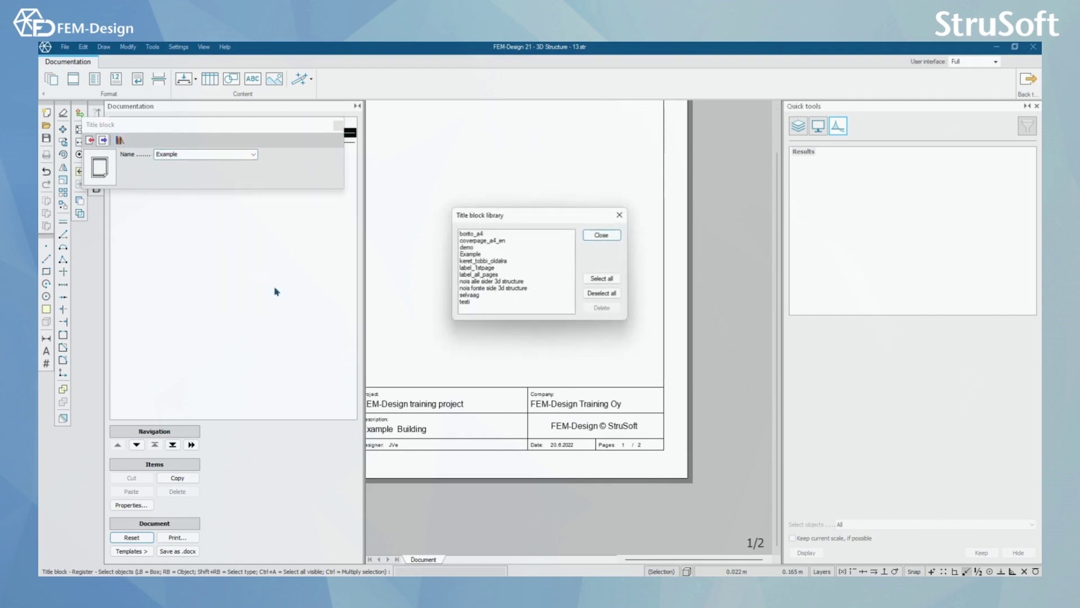
left_click(477, 255)
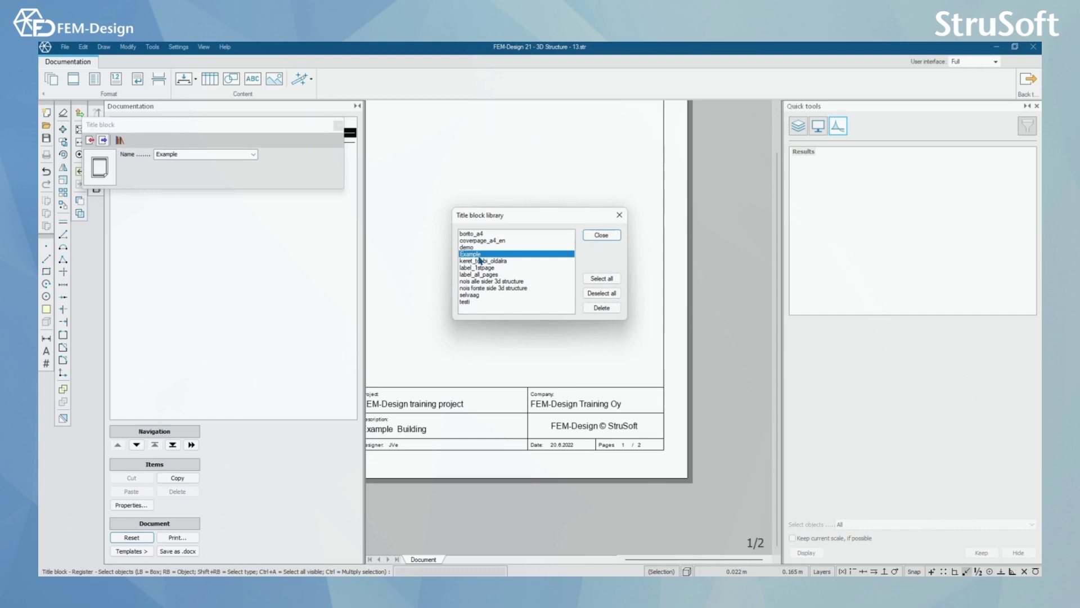
left_click(619, 212)
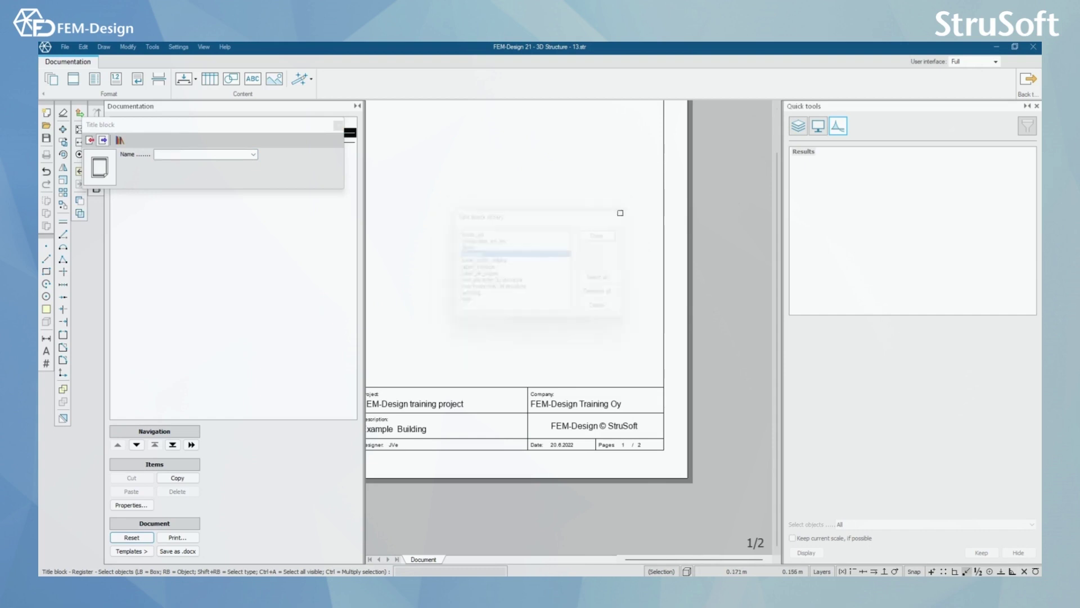
left_click(253, 154)
left_click(191, 184)
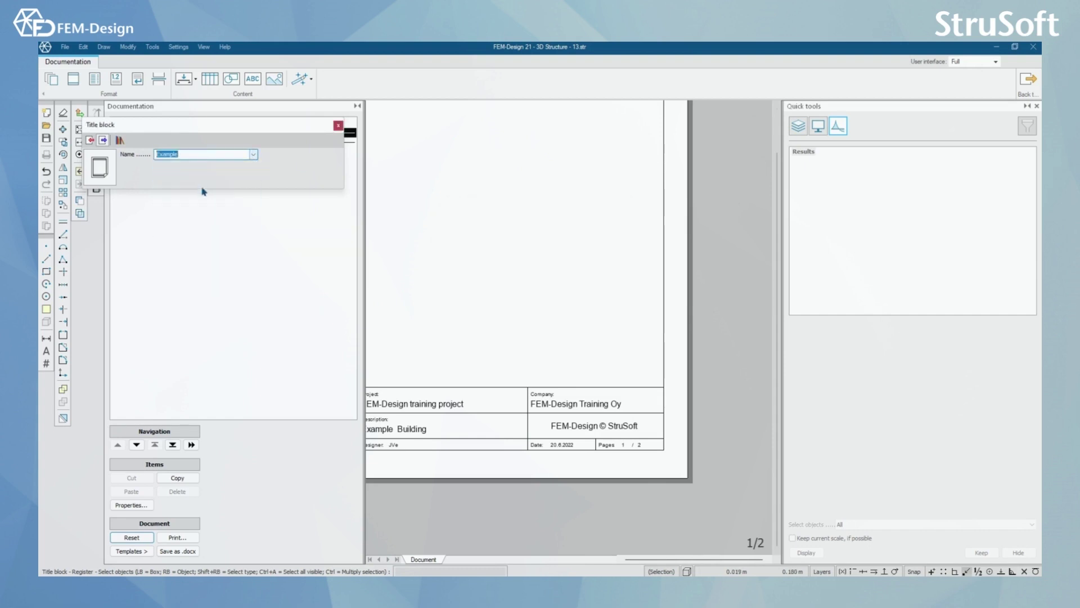
Insert the Example title block on the page
left_click(90, 140)
left_click(253, 154)
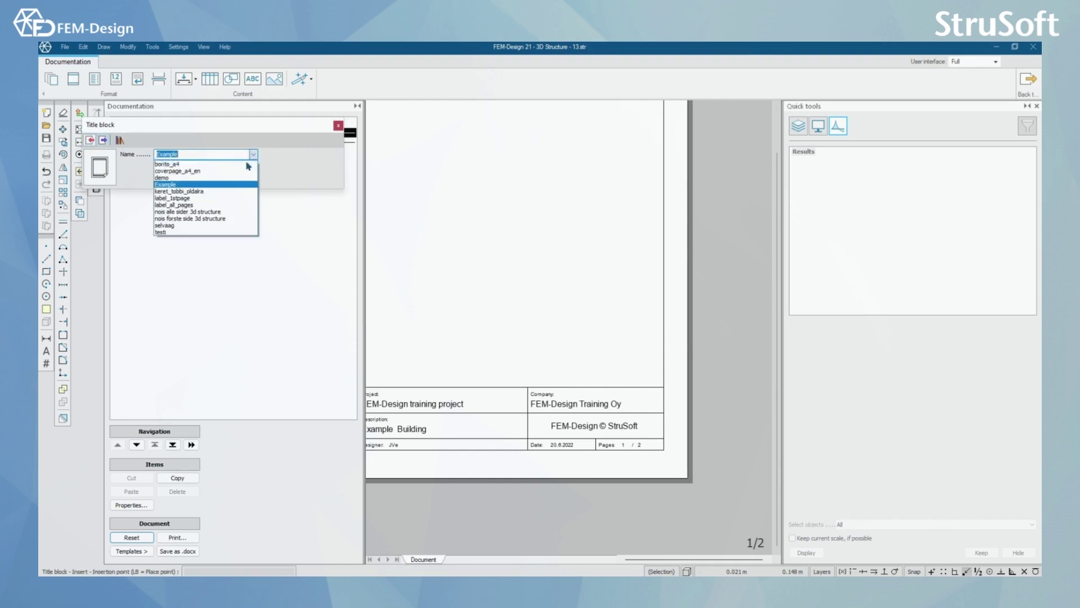
left_click(214, 185)
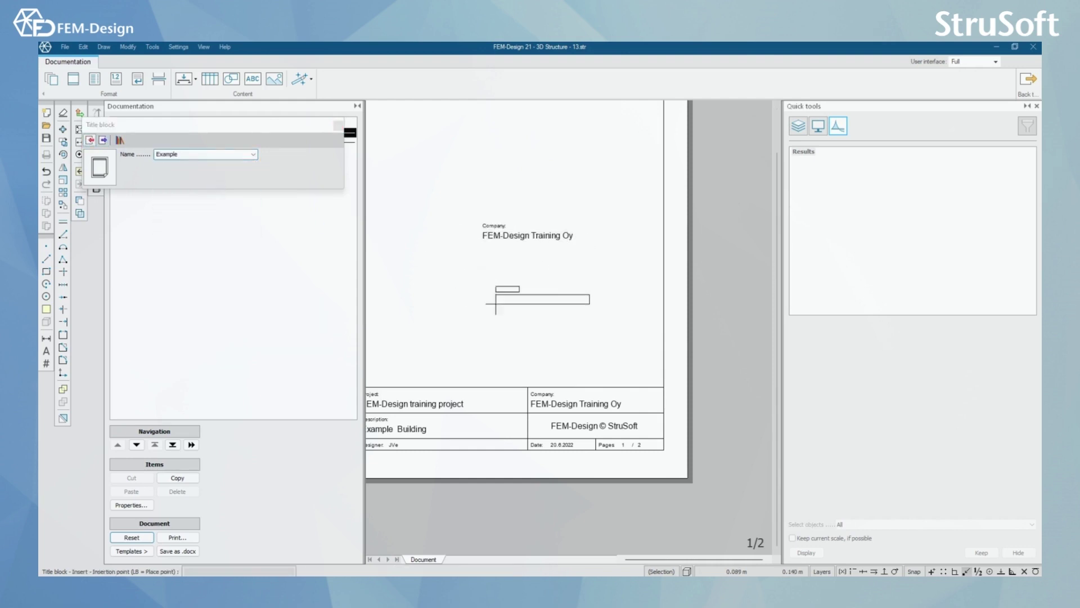
scroll(483, 239, "up", 1)
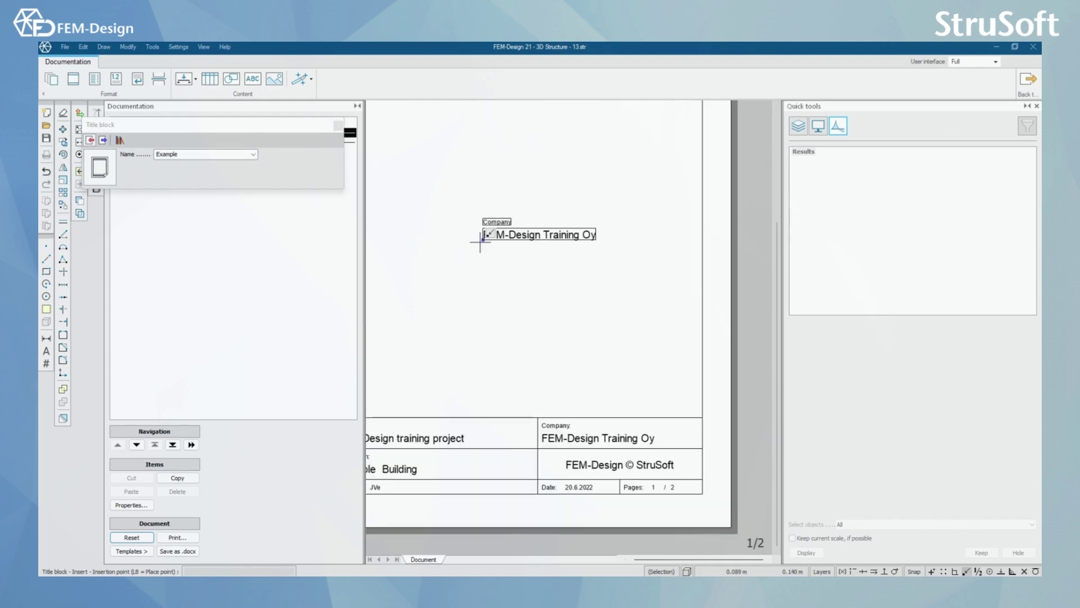
left_click(480, 241)
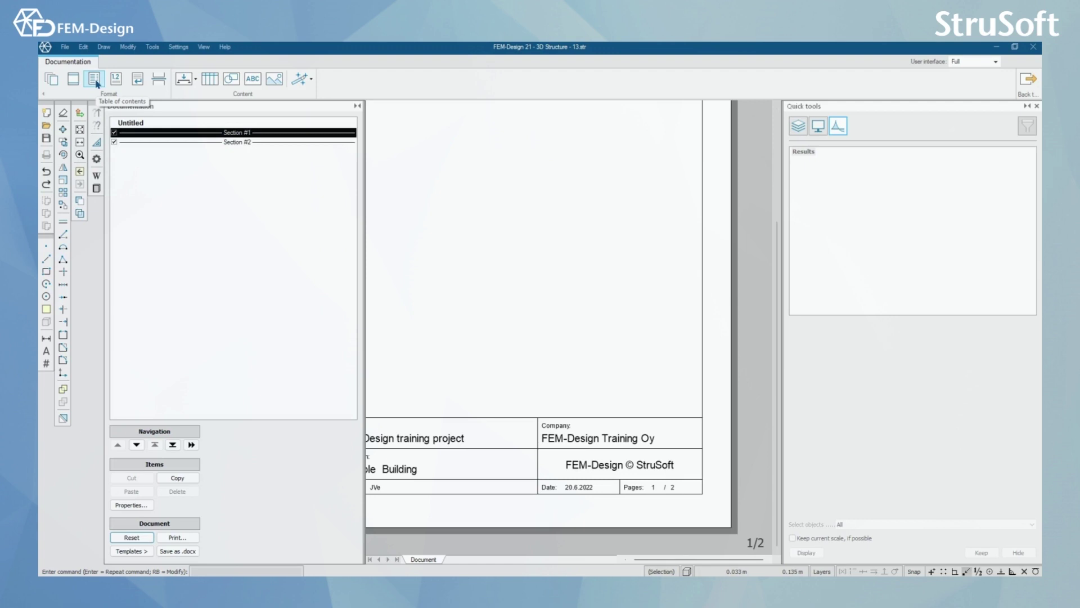
Insert a table of contents and chapter 1, Training Example 1
left_click(95, 80)
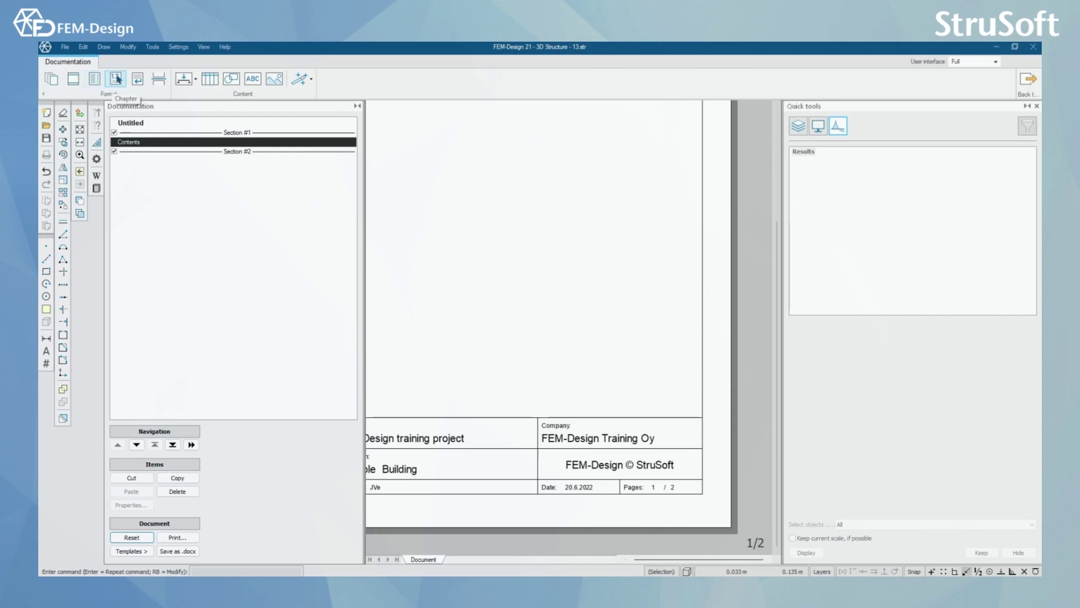
left_click(118, 79)
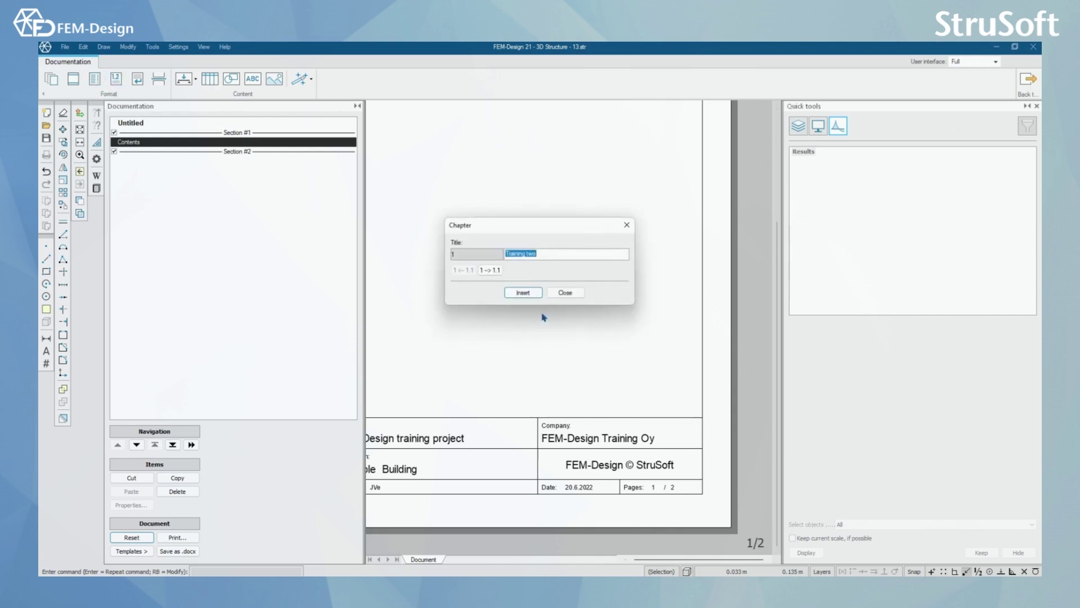
left_click(549, 253)
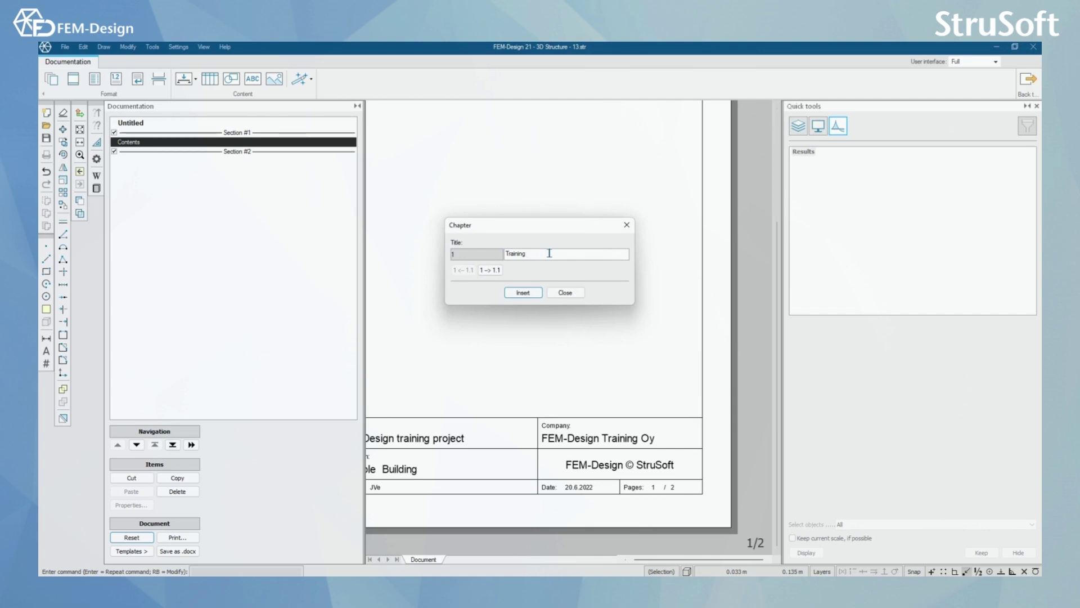
type("Example 1")
left_click(526, 295)
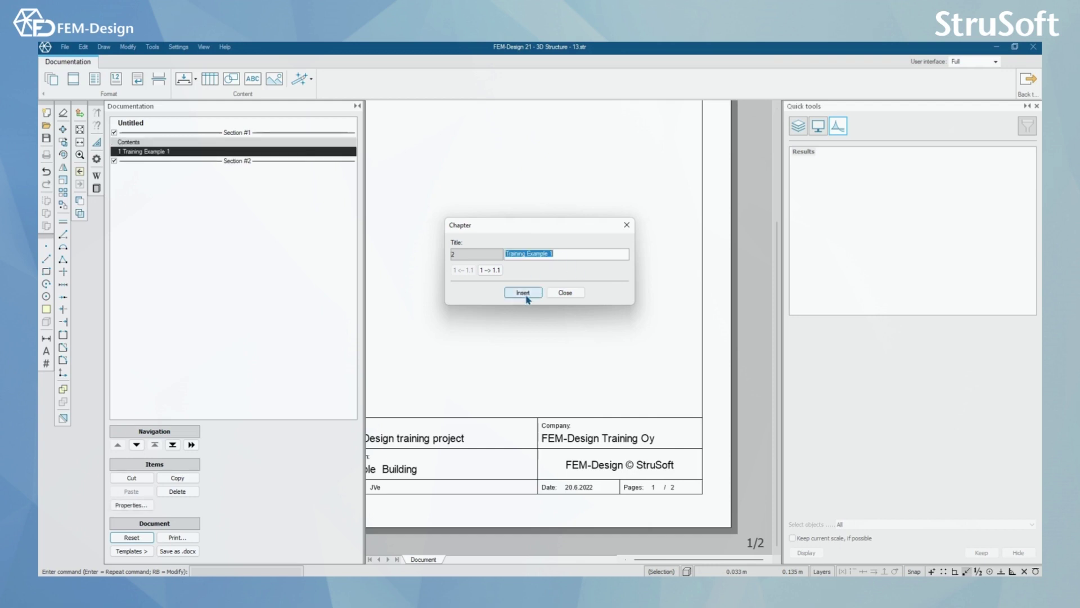
Add chapter 2, Training Example 2, and check the Contents entry in the document list
left_click(559, 254)
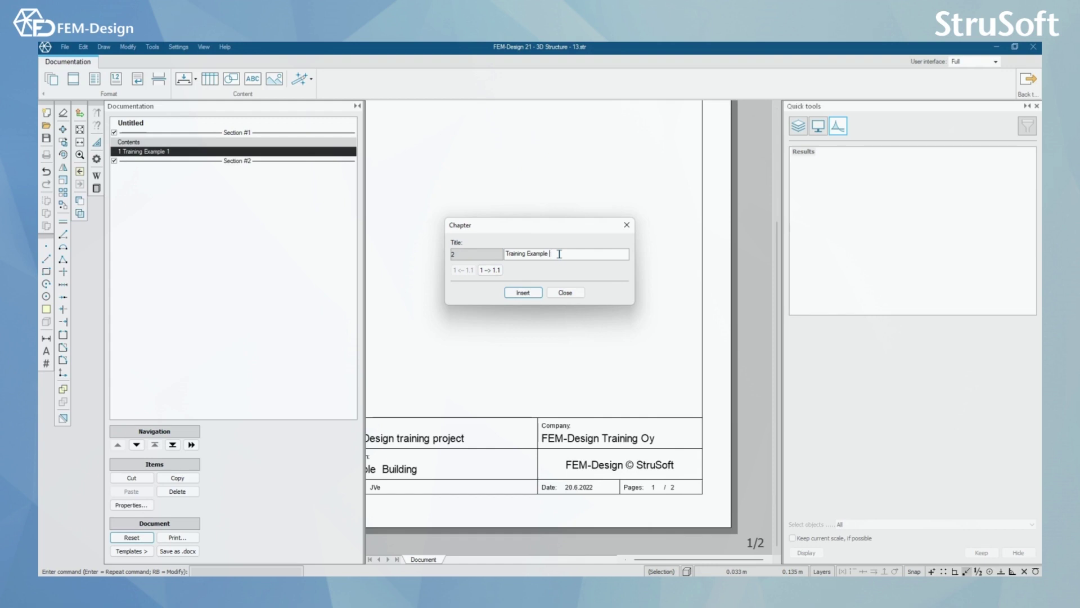
type("2")
left_click(528, 293)
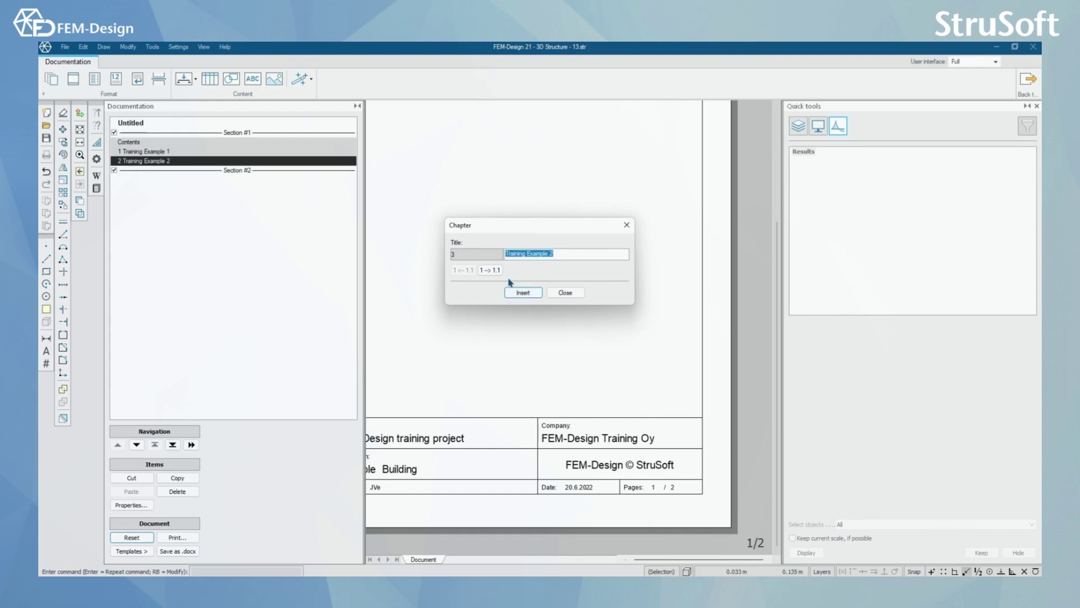
left_click(627, 224)
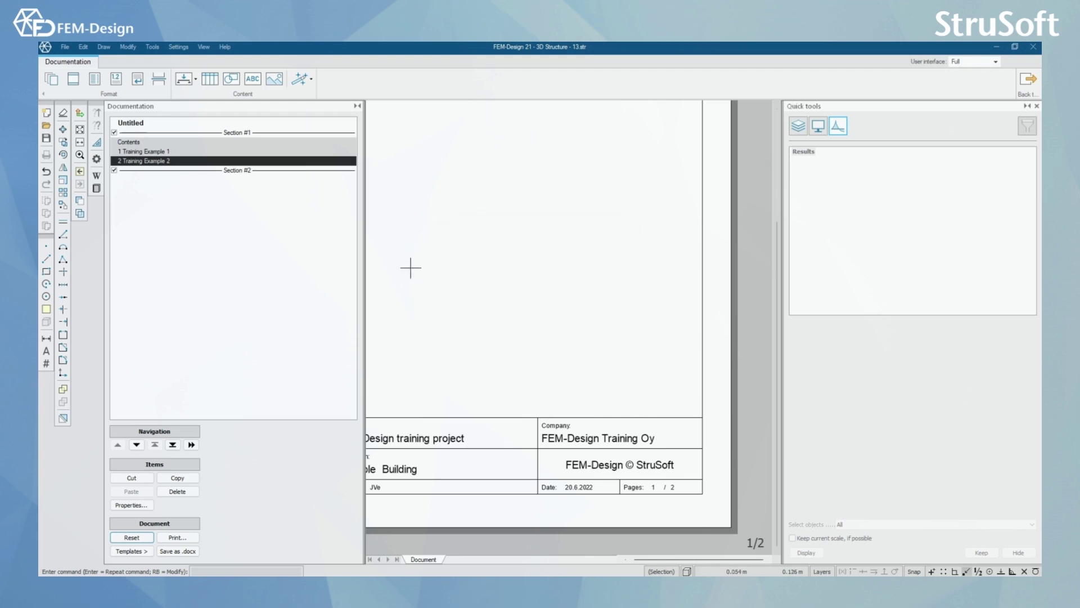
scroll(410, 267, "down", 3)
left_click(154, 143)
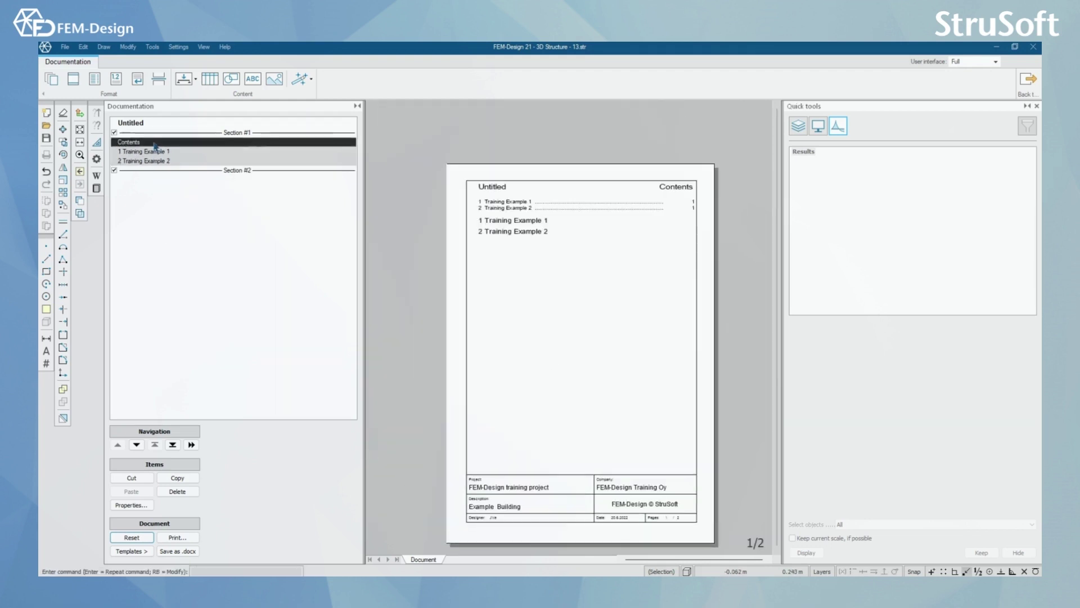
scroll(626, 222, "up", 1)
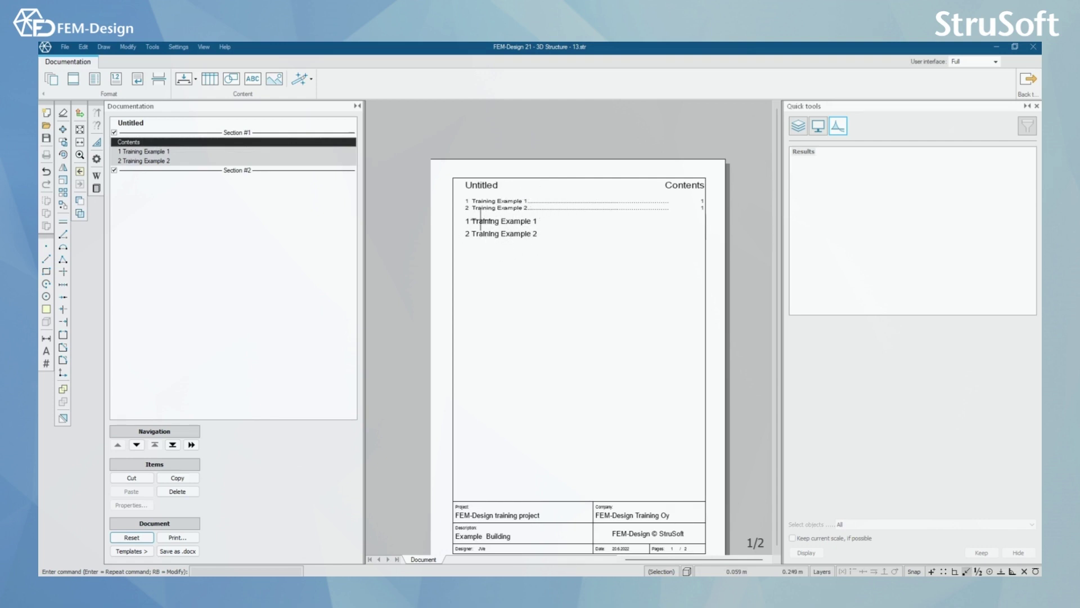
mouse_move(211, 207)
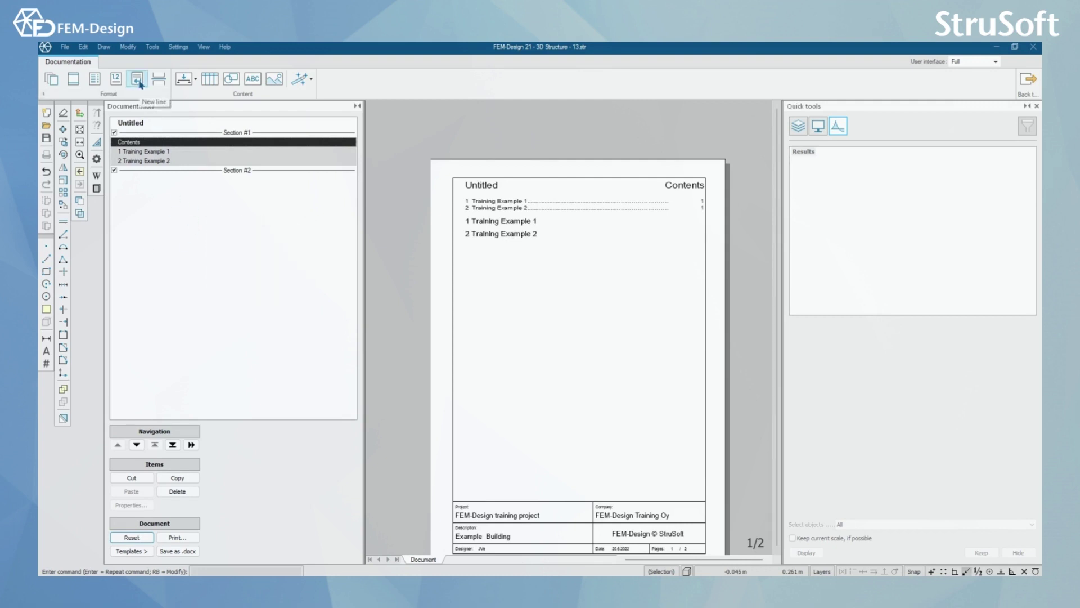
Add four blank lines after the Training Example 1 heading
left_click(163, 152)
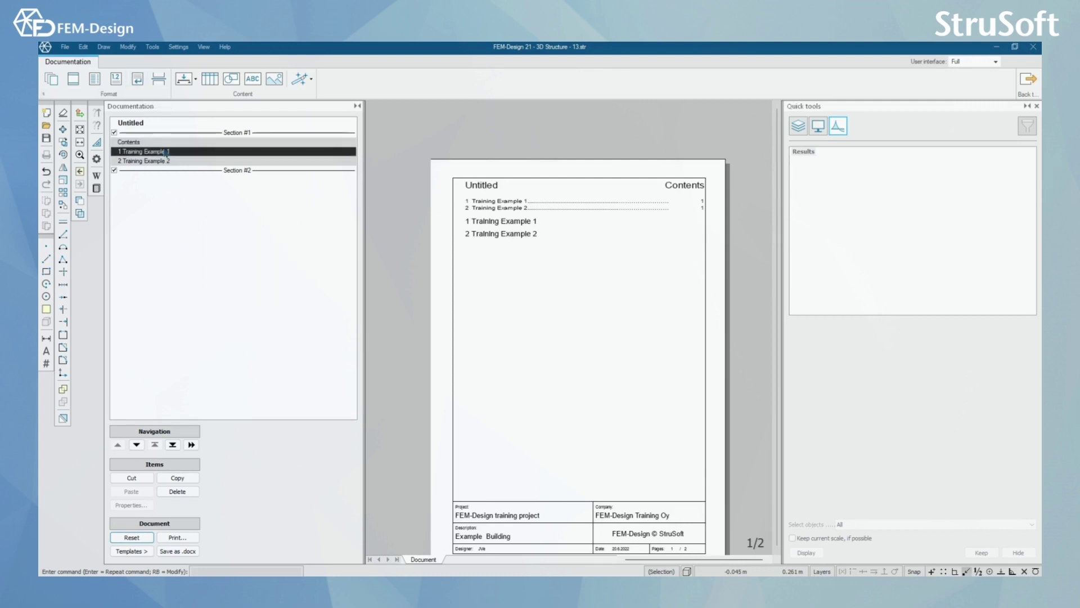
left_click(137, 84)
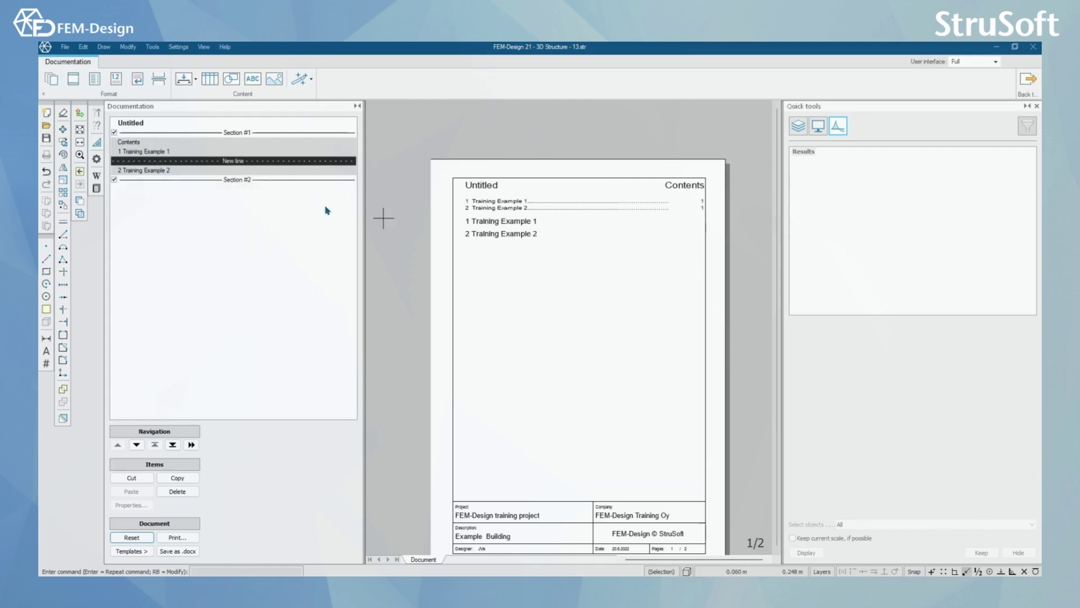
left_click(138, 79)
left_click(138, 78)
left_click(138, 79)
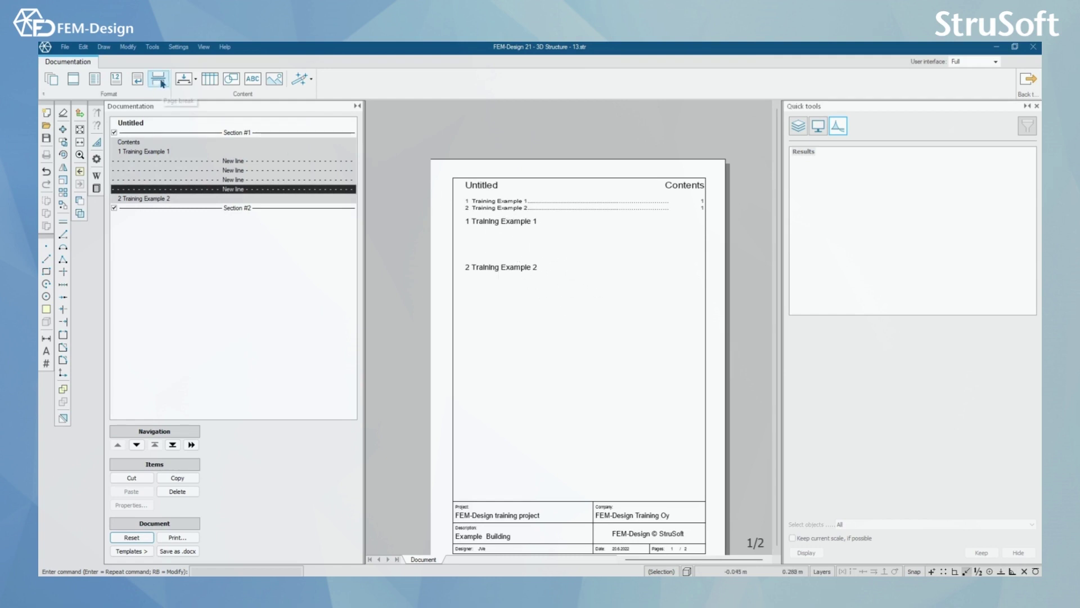
Insert a page break after the second blank line so Training Example 2 starts page 2
left_click(197, 175)
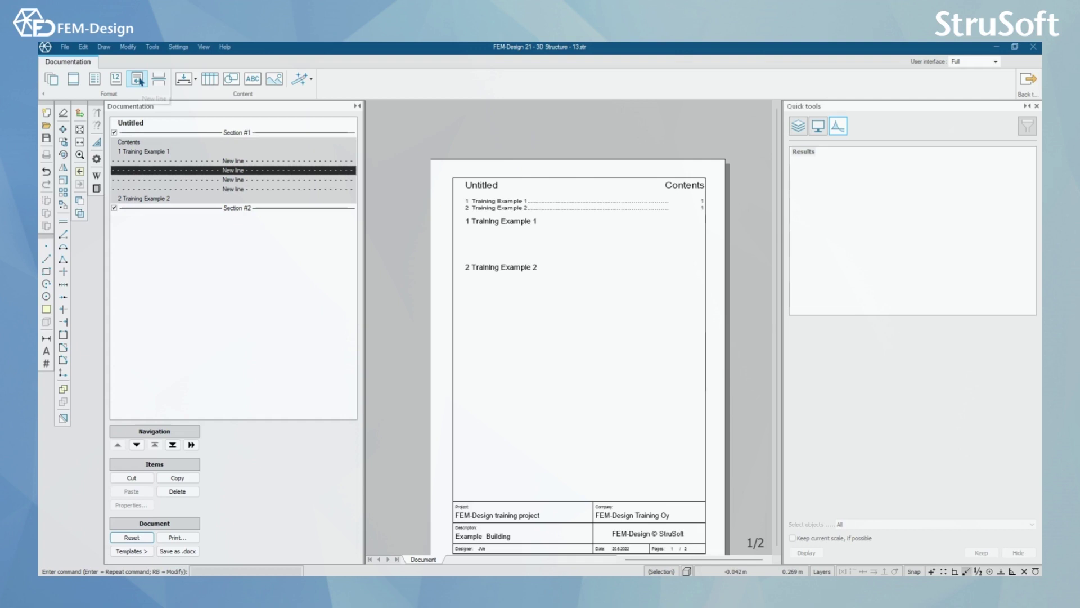
left_click(160, 81)
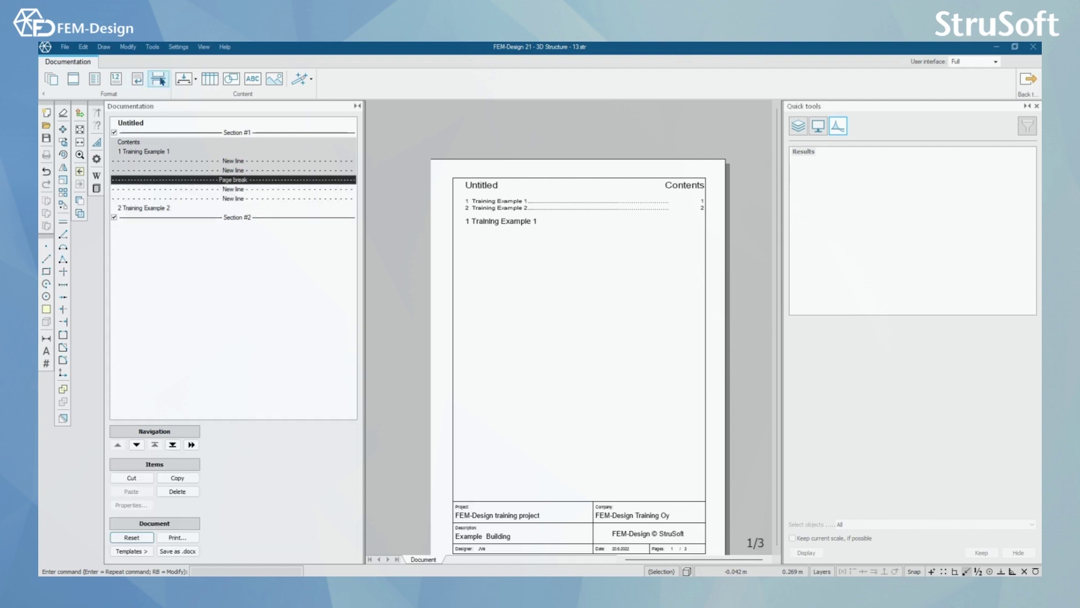
left_click(166, 210)
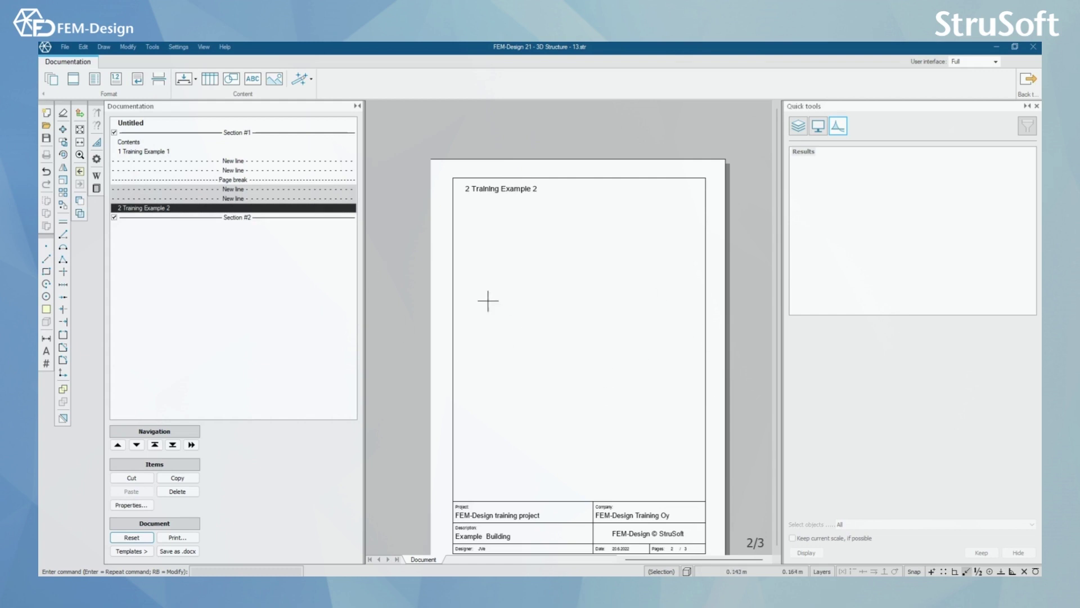
right_click(214, 181)
left_click(196, 171)
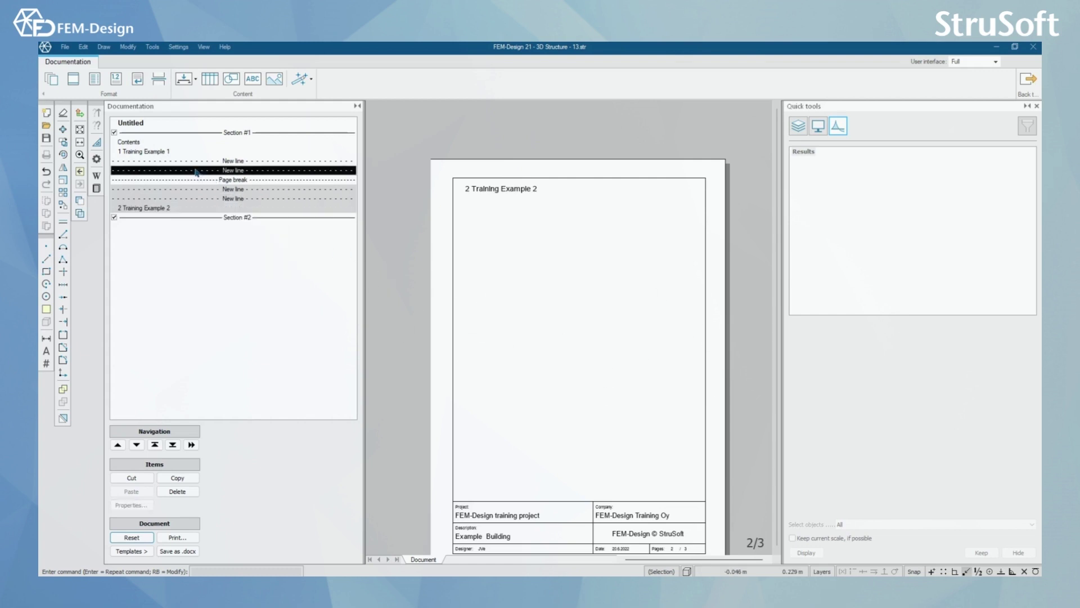
left_click(153, 152)
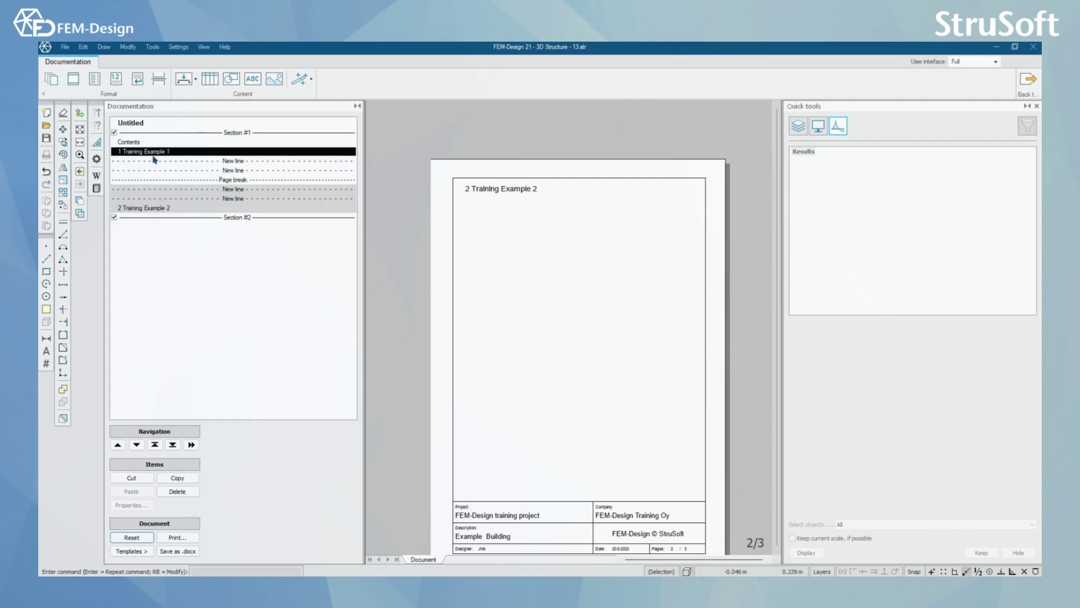
Insert a Structure graphical view under Training Example 1
left_click(191, 83)
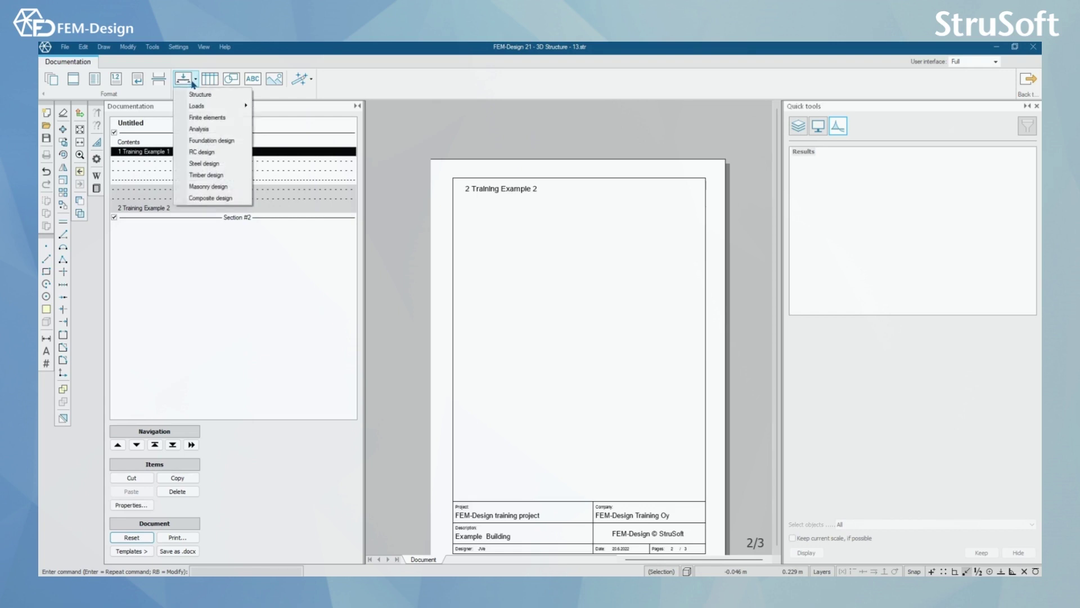
left_click(207, 96)
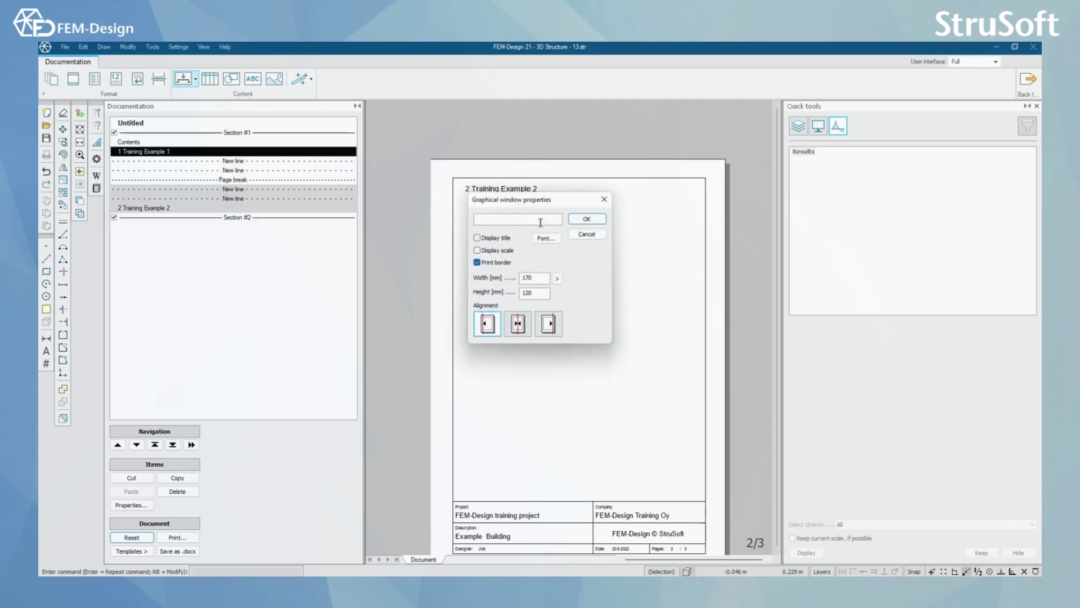
left_click(585, 218)
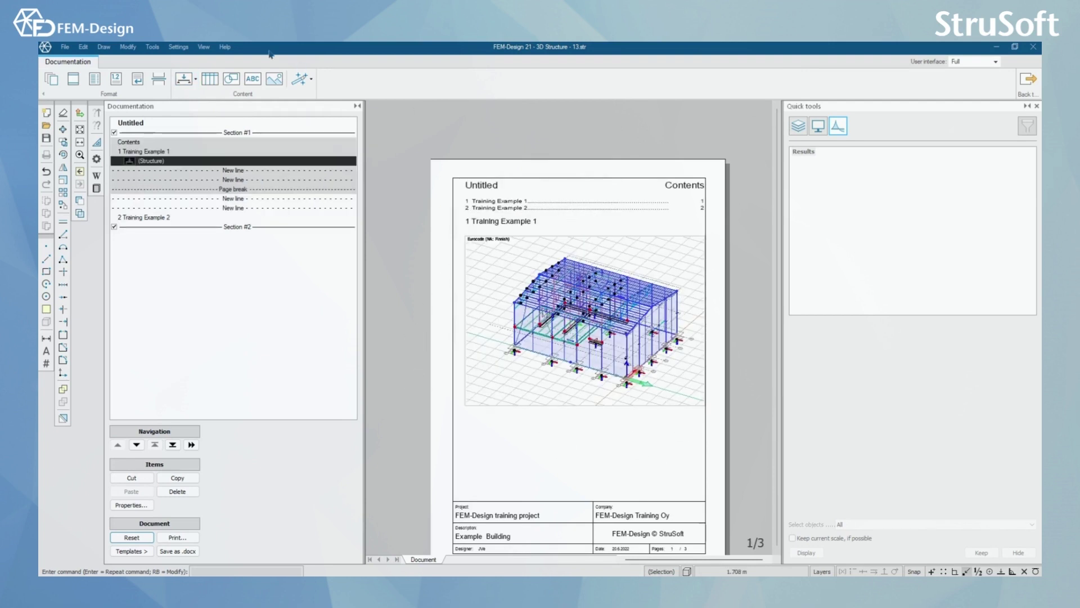
left_click(195, 79)
mouse_move(203, 107)
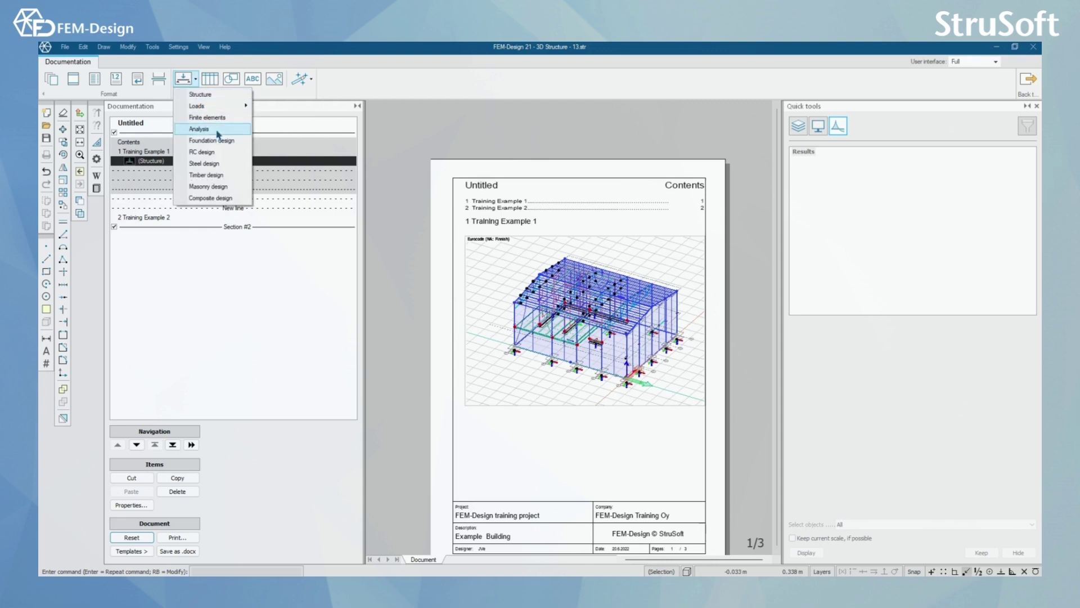
left_click(209, 82)
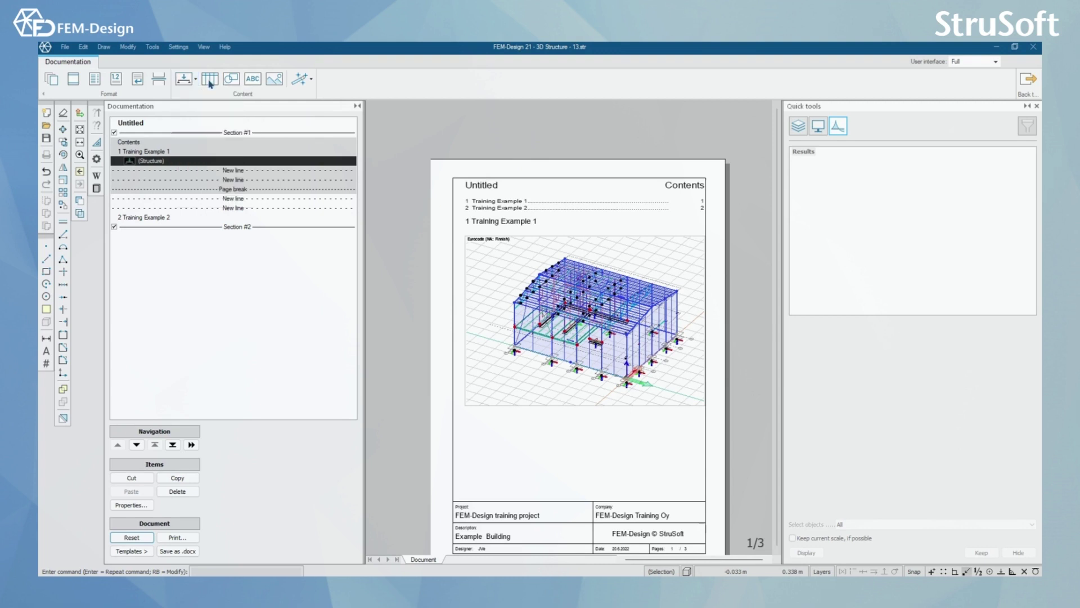
List the Structure > Steel materials table into the documentation under Training Example 1
left_click(209, 84)
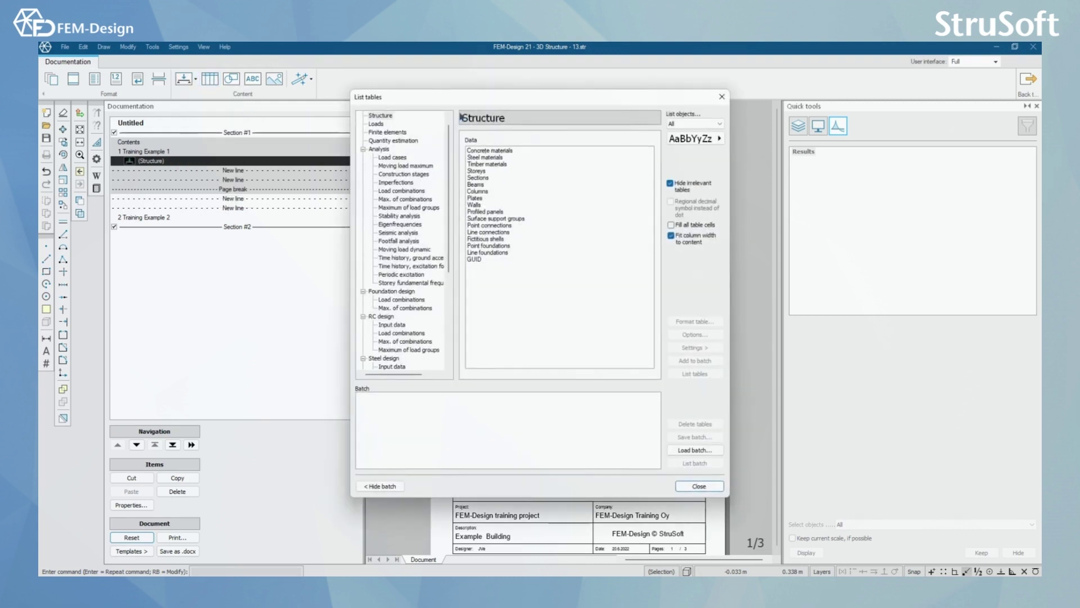
left_click_drag(452, 99, 445, 95)
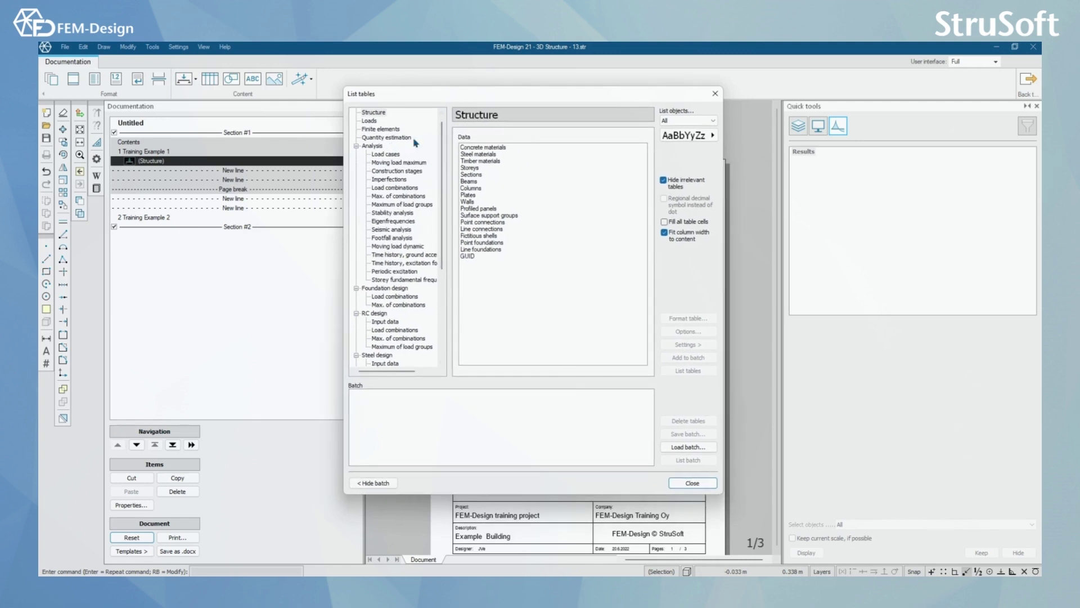
left_click(374, 113)
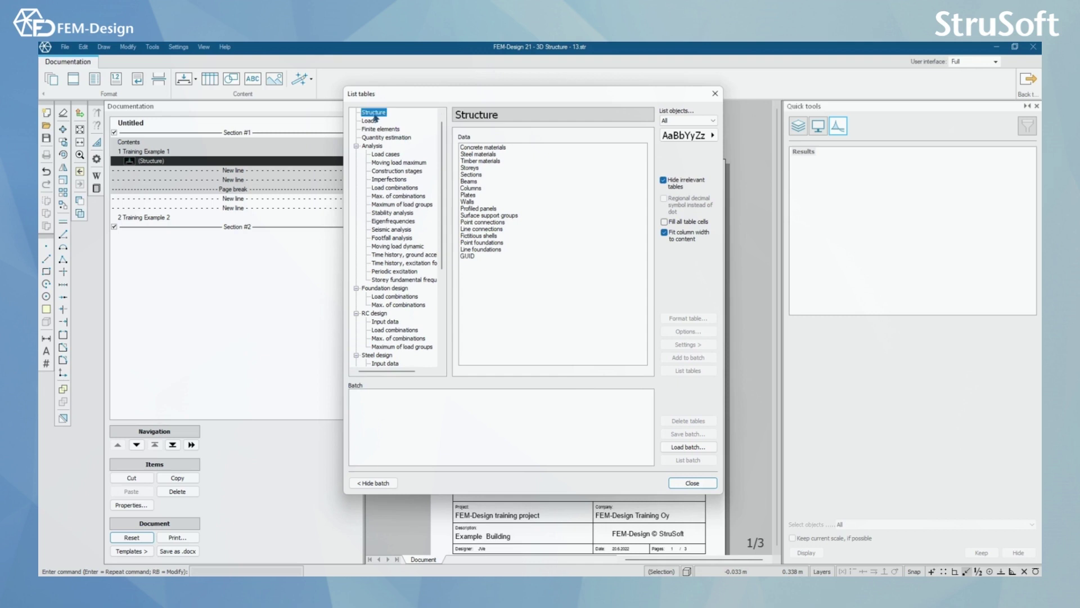
left_click(493, 155)
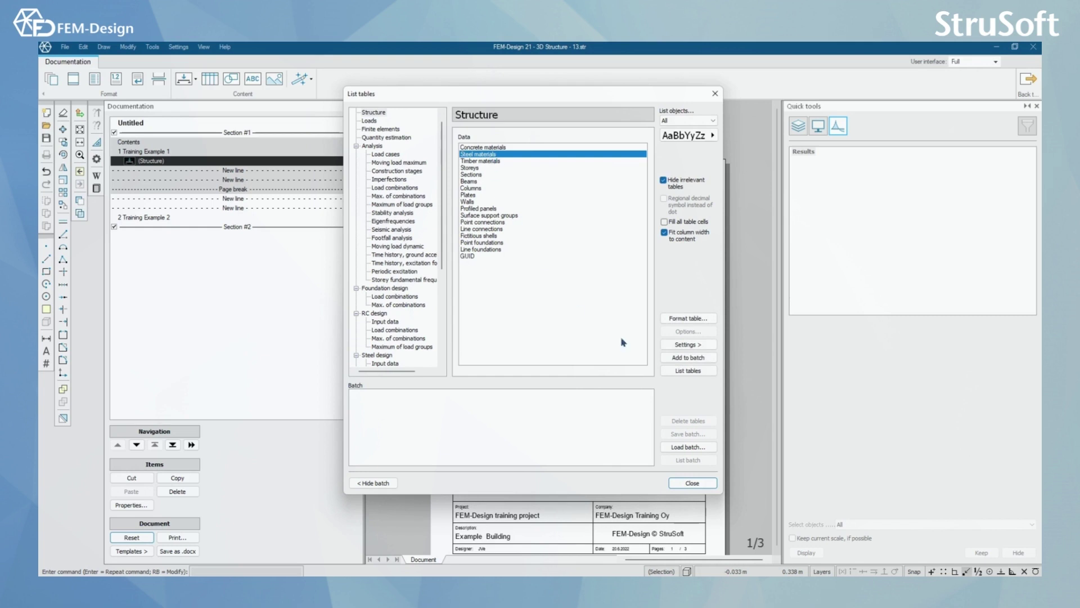
left_click(686, 371)
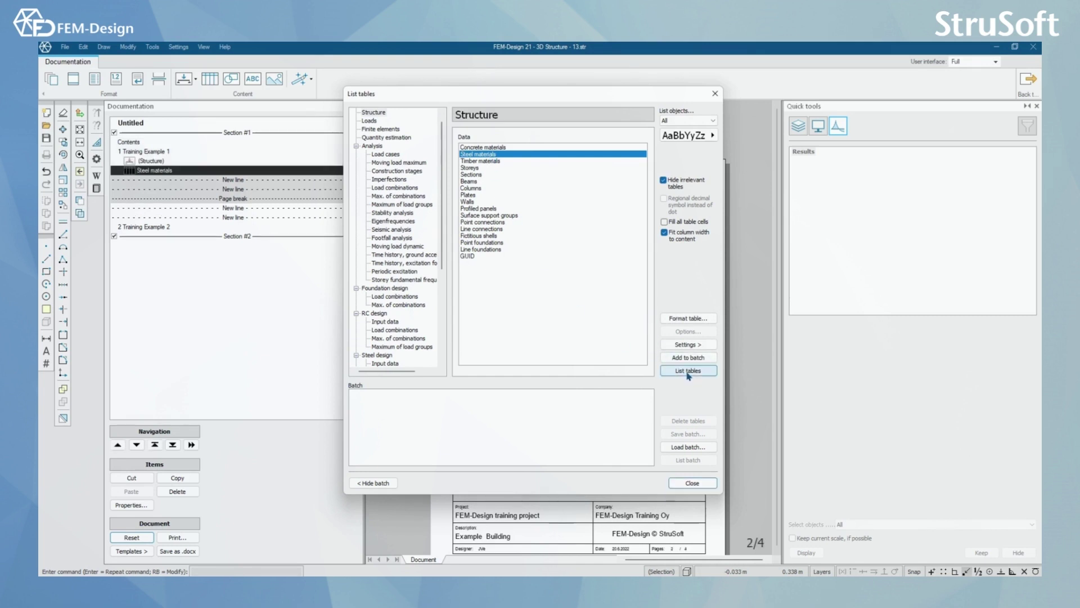
left_click(692, 483)
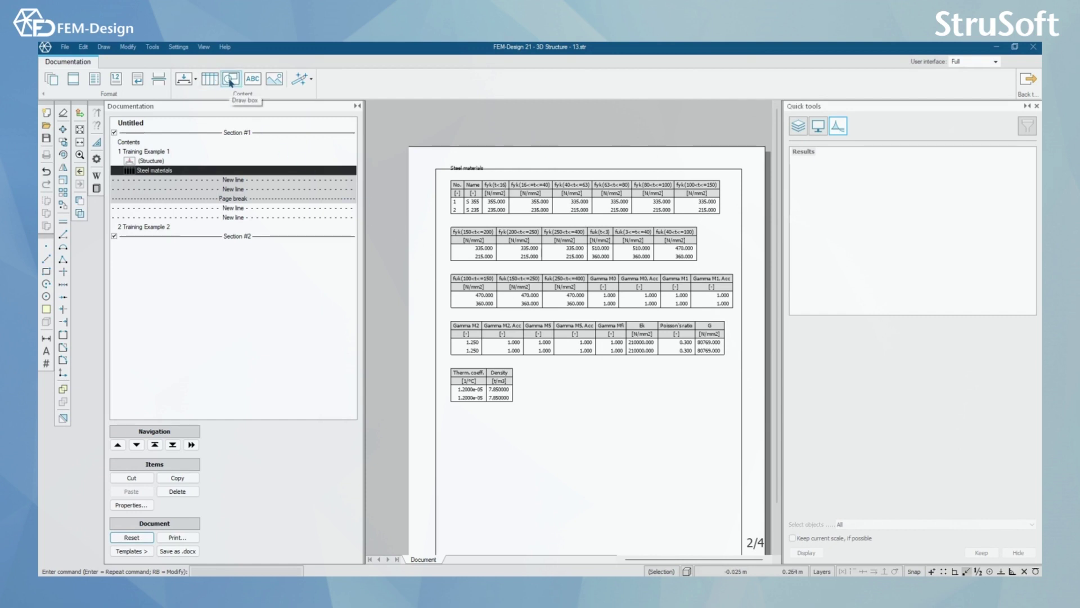
Insert a 170 × 120 mm draw box below the Steel materials tables
left_click(230, 82)
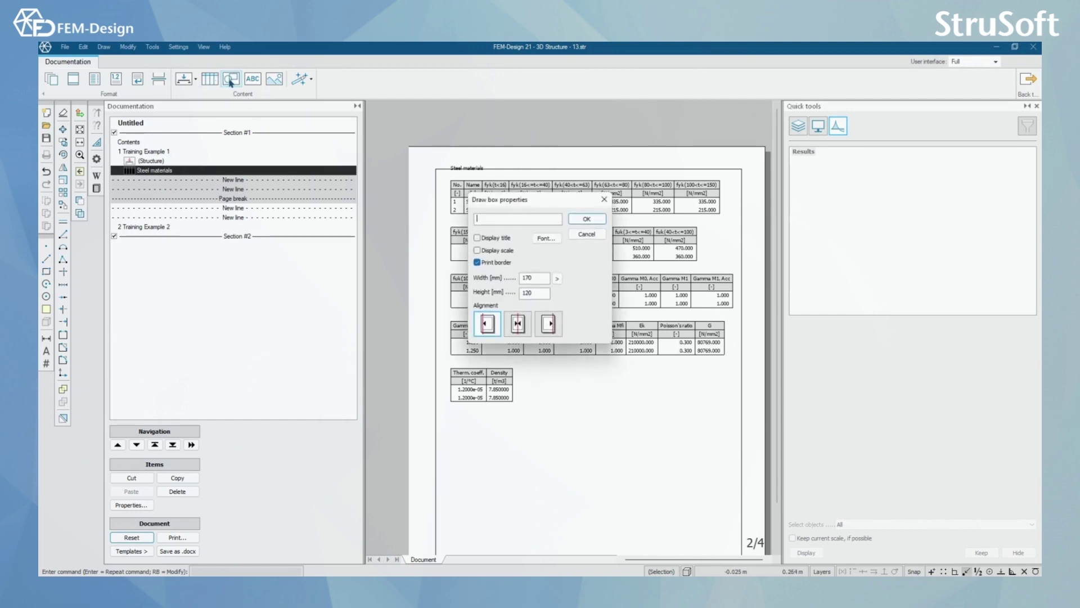
left_click(585, 219)
scroll(563, 478, "up", 3)
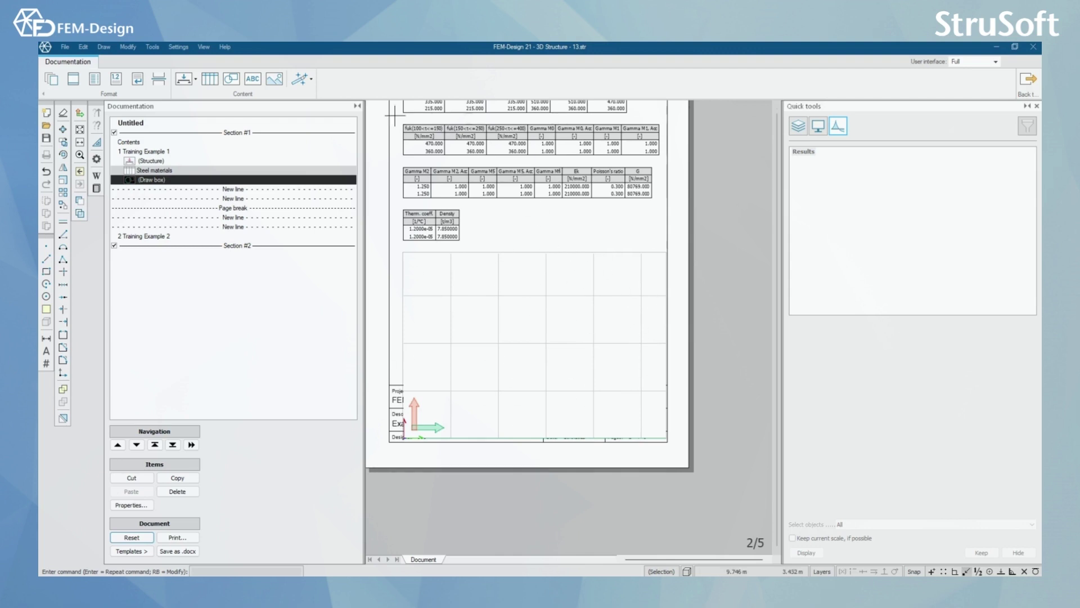
Add a text box titled Example 1 containing the text 'Example'
left_click(255, 80)
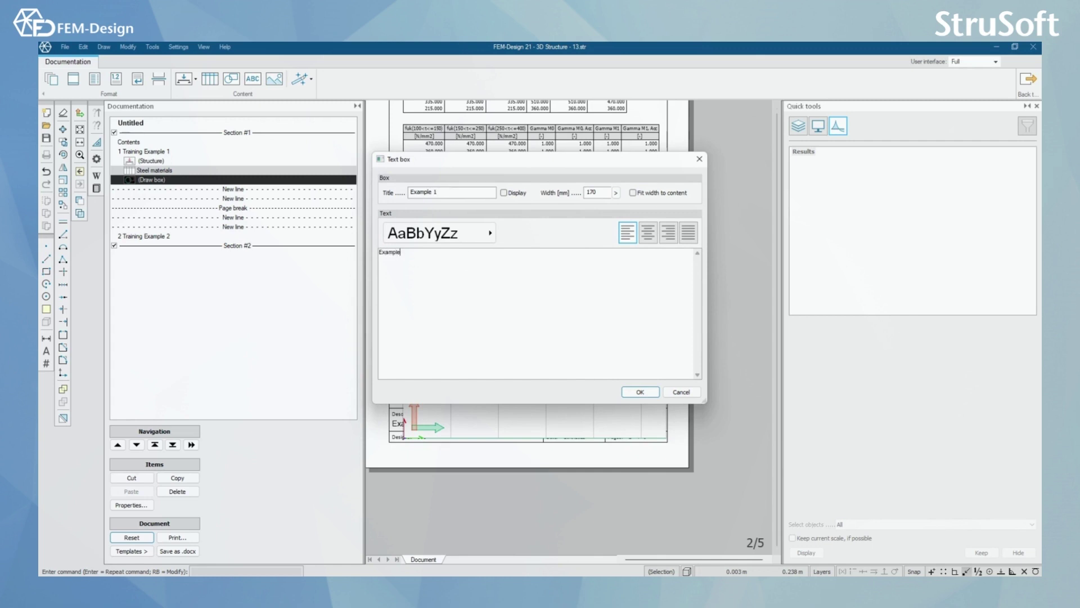
left_click(640, 393)
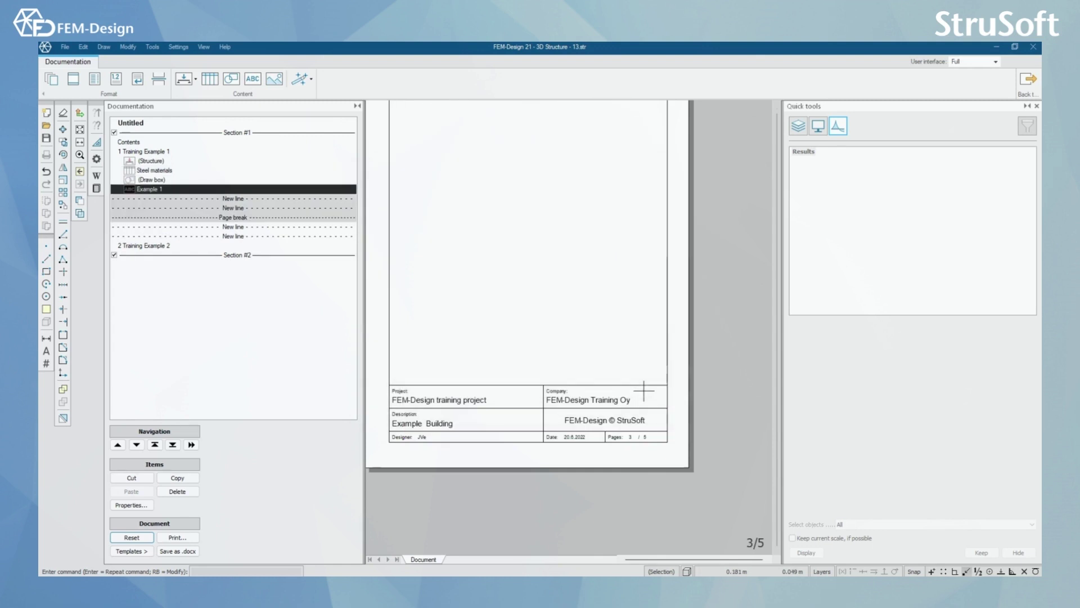
scroll(519, 391, "down", 2)
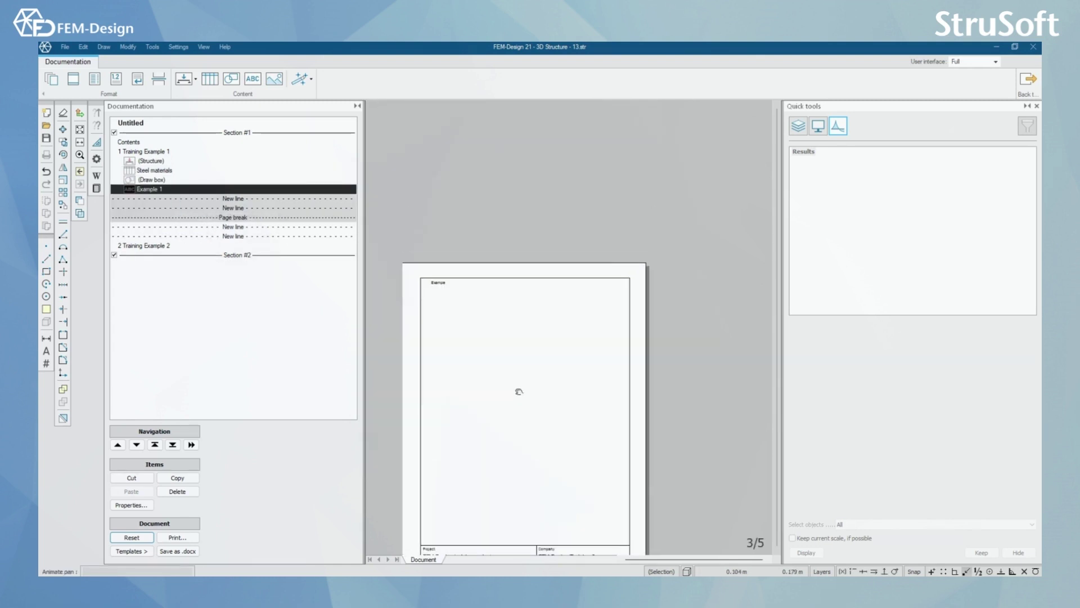
scroll(442, 285, "up", 2)
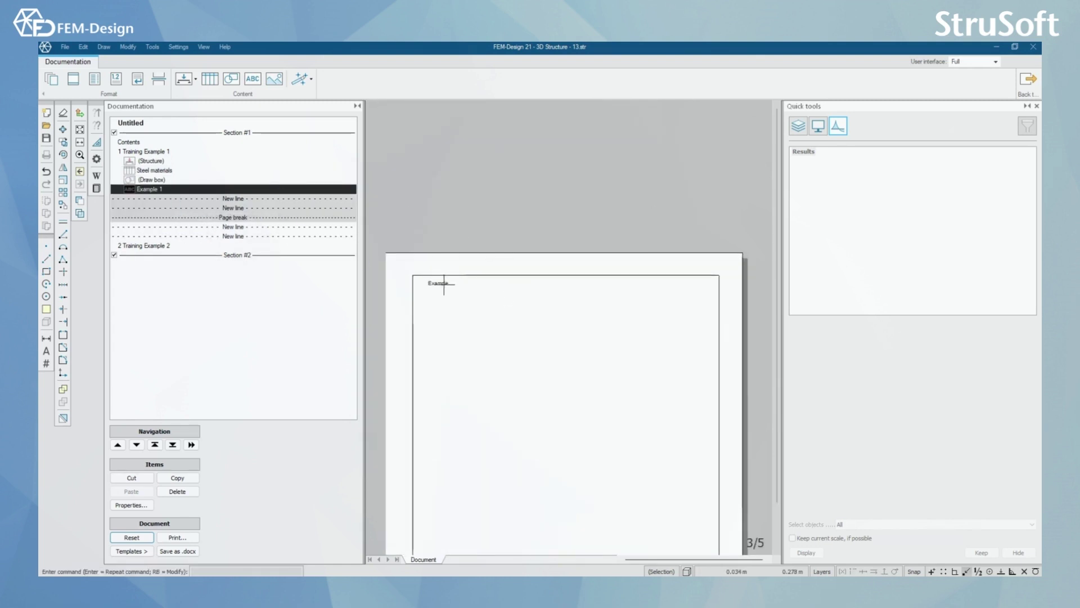
key("Delete")
Check the Example 1 entry's text box properties in the contents, leaving them unchanged
left_click(168, 191)
right_click(166, 190)
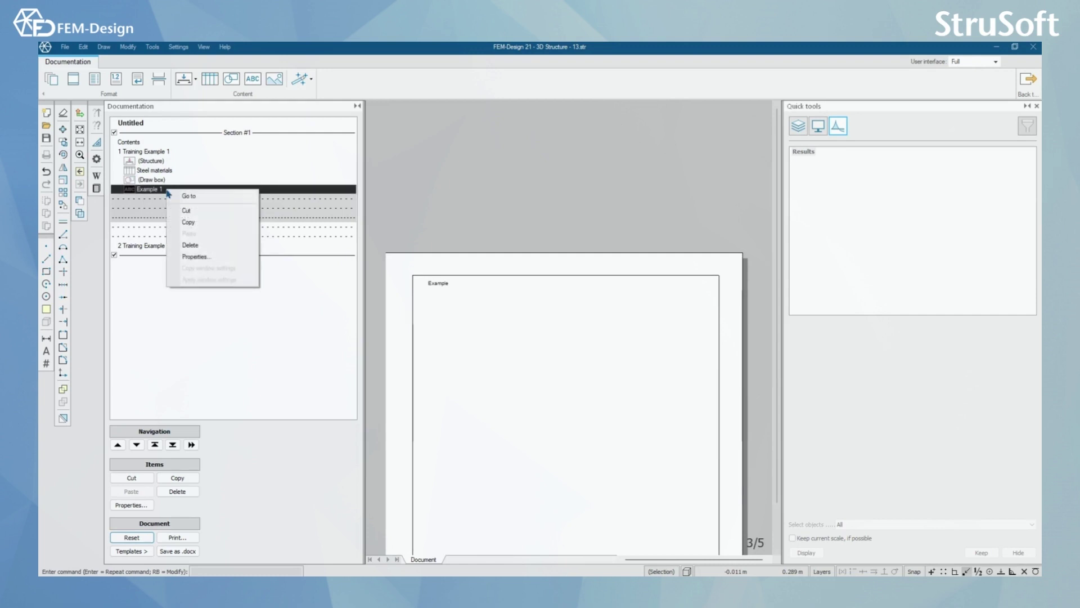
left_click(218, 259)
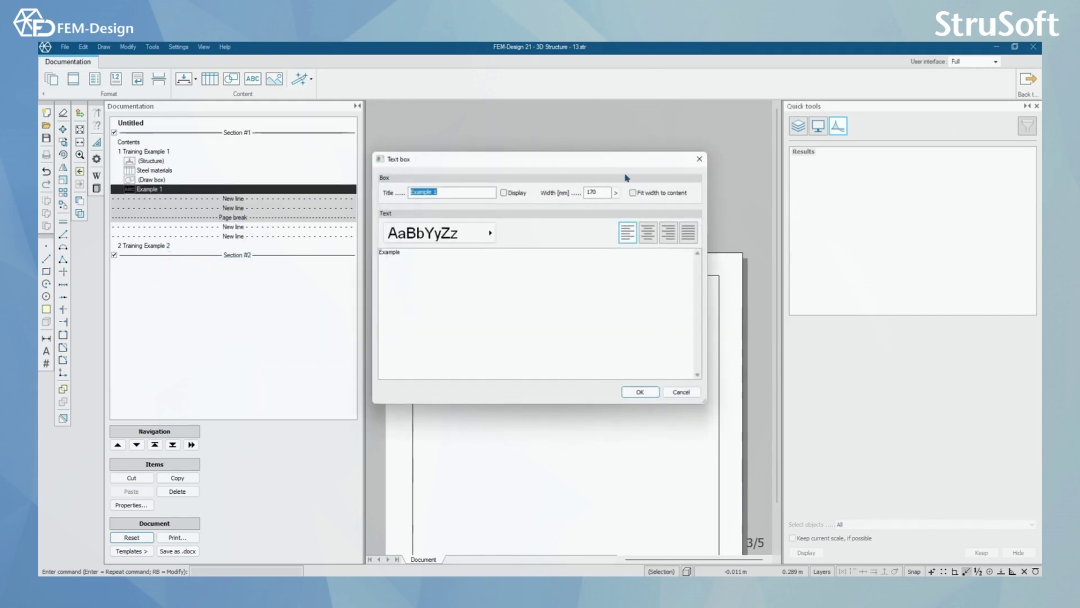
left_click(700, 159)
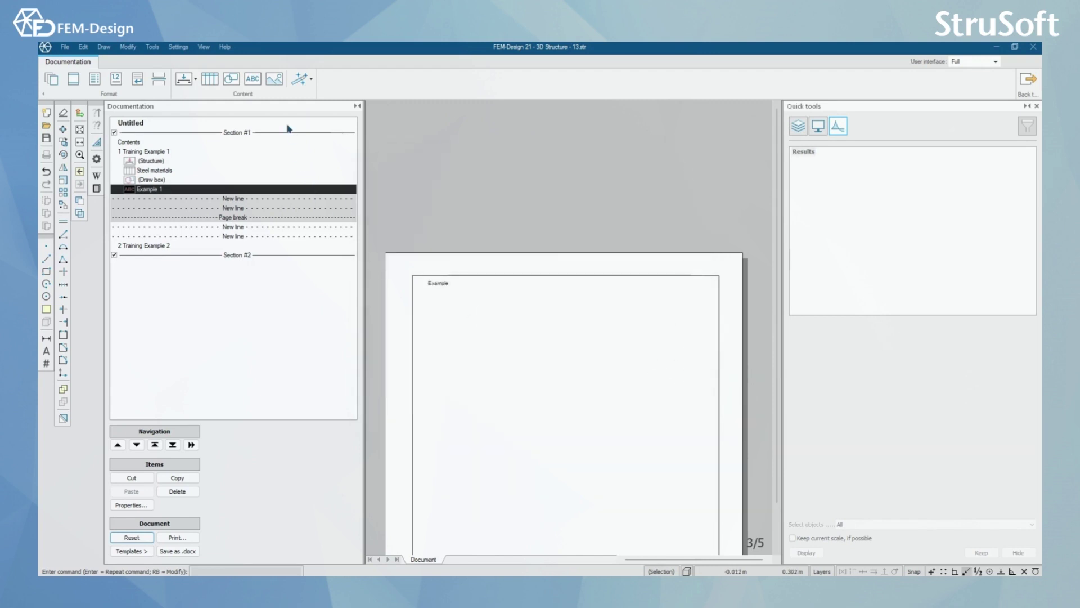
Start an image insertion, then cancel the Image dialog without choosing a file
left_click(274, 82)
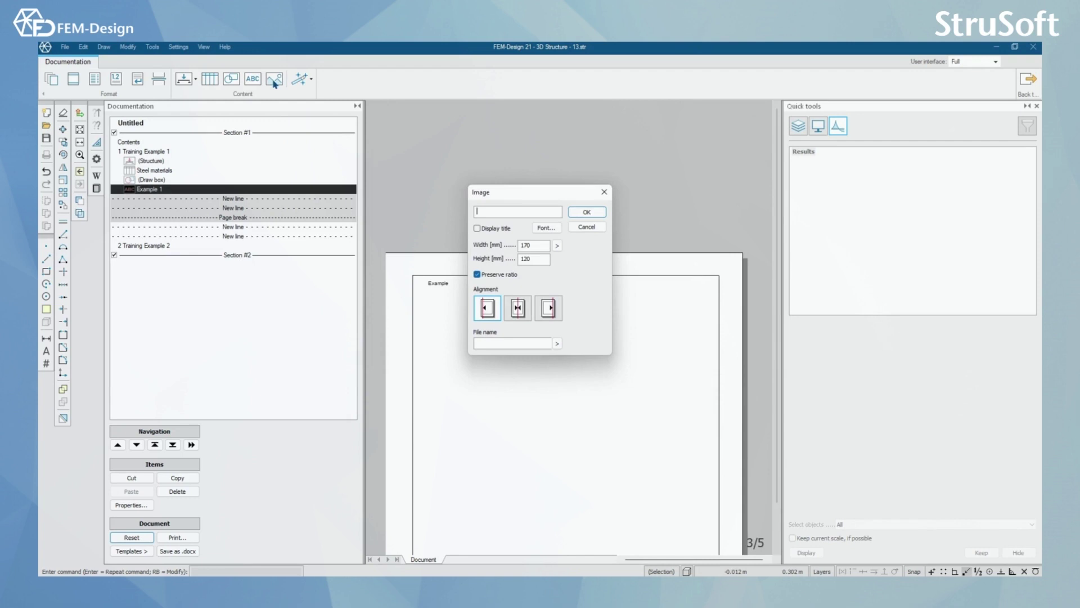
left_click_drag(558, 193, 567, 192)
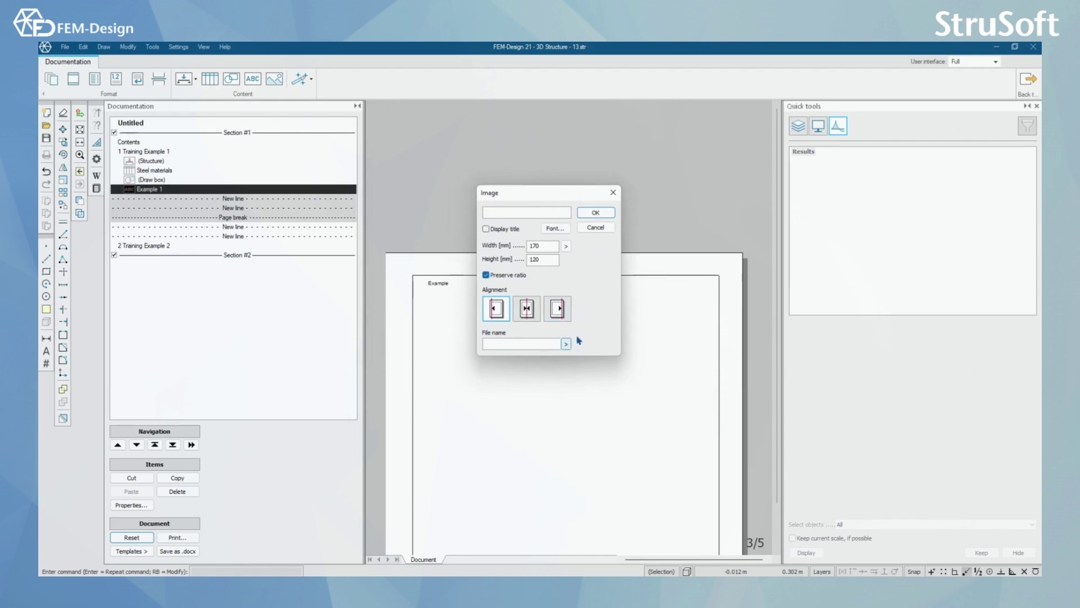
left_click(613, 192)
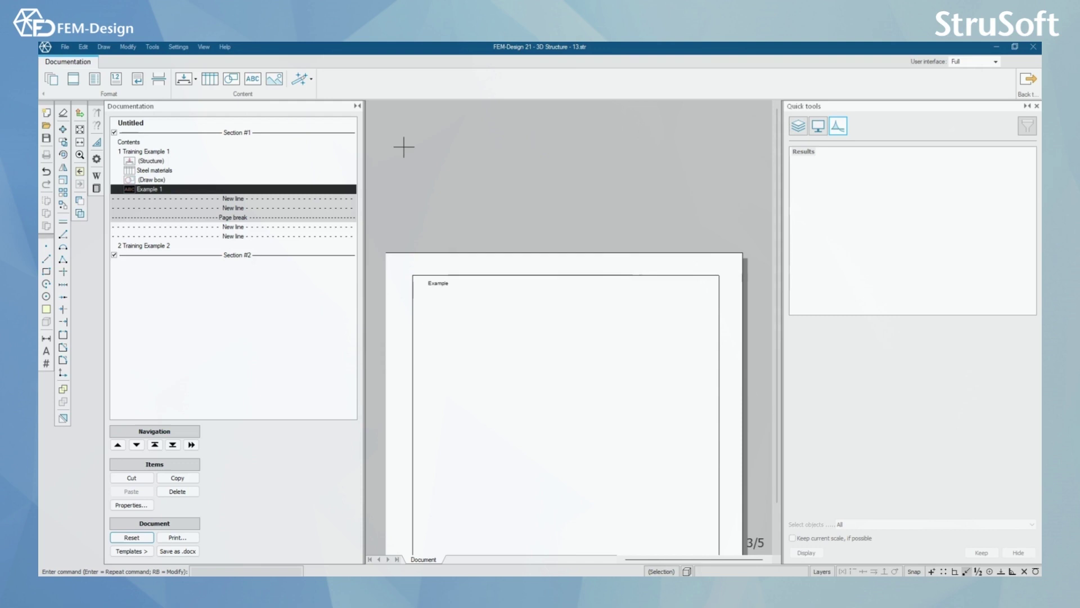
Use the Structure wizard to insert an Axis 1 / Bar graphical view after Example 1
left_click(304, 80)
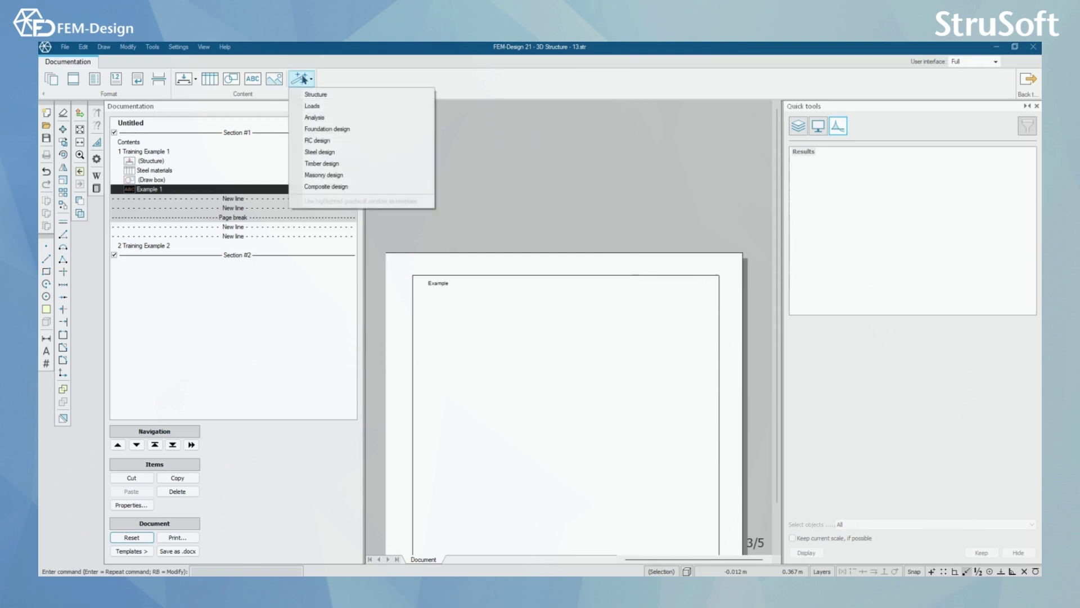
left_click(329, 96)
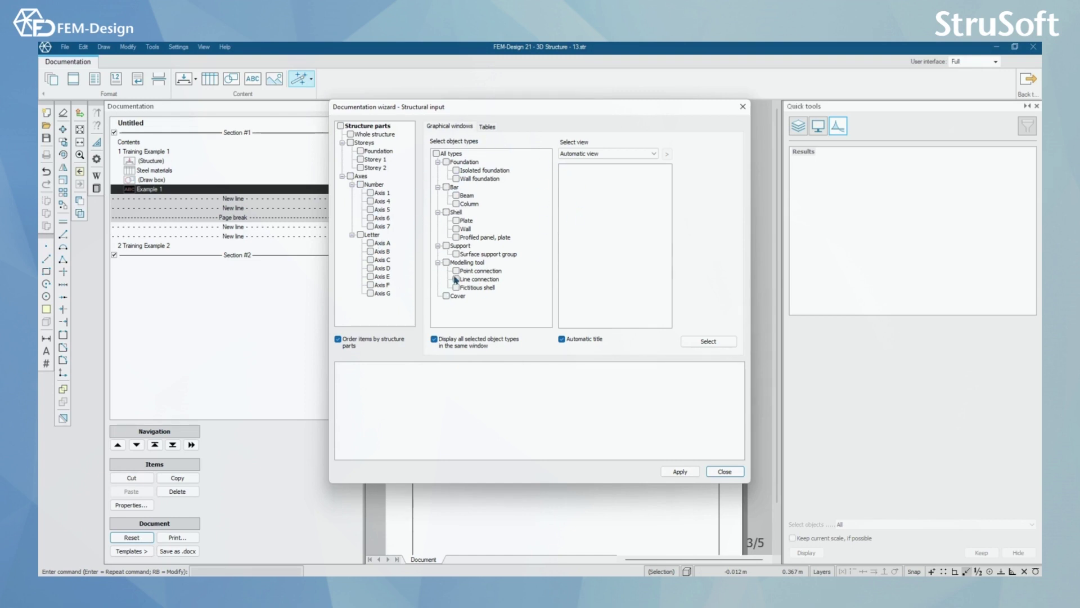
left_click(485, 127)
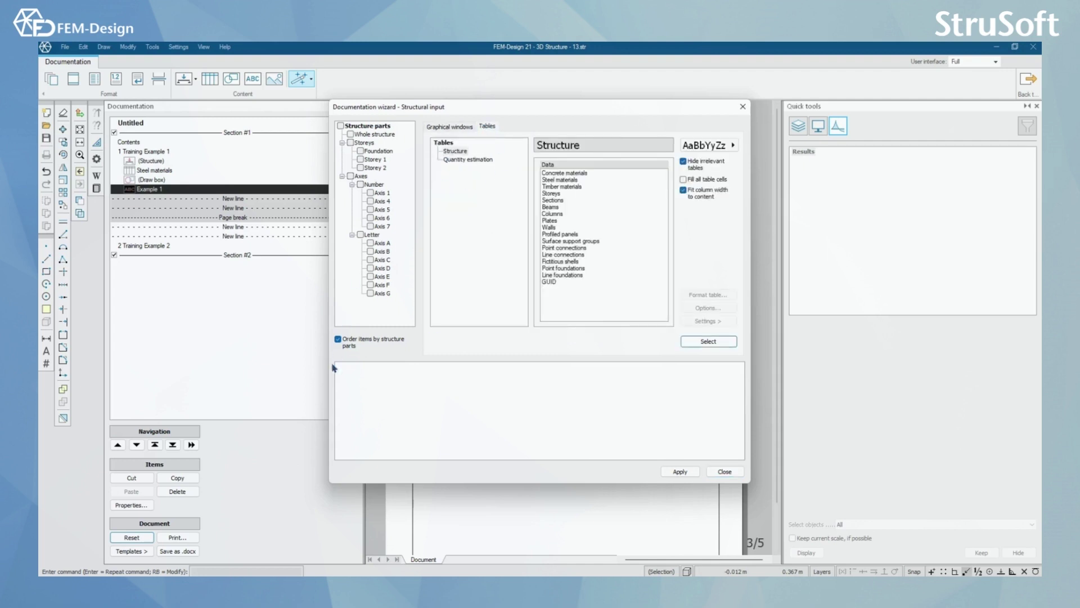
left_click(453, 128)
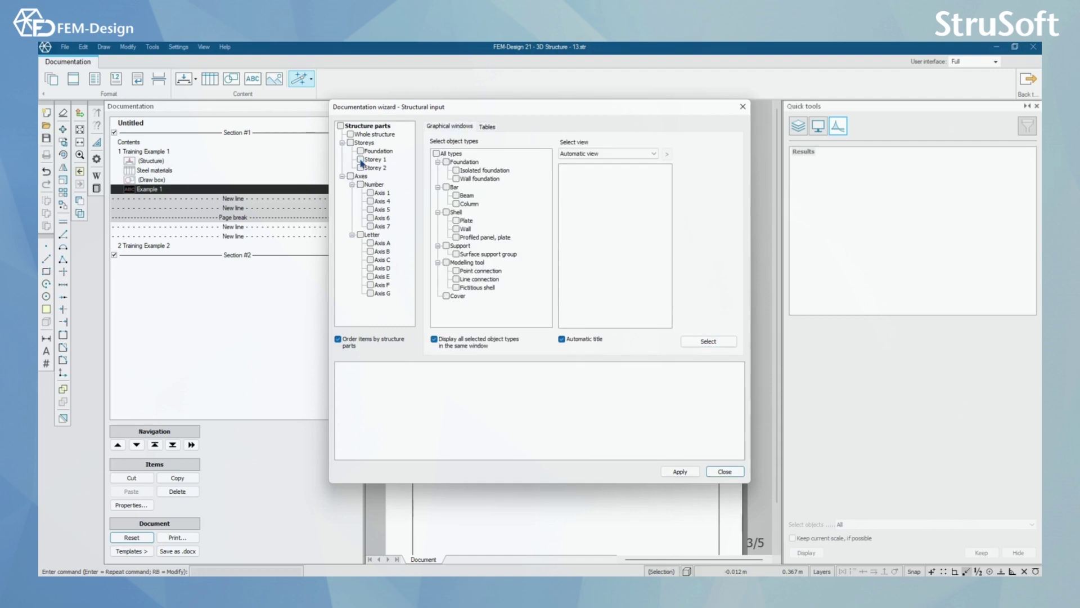
left_click(370, 193)
left_click(446, 187)
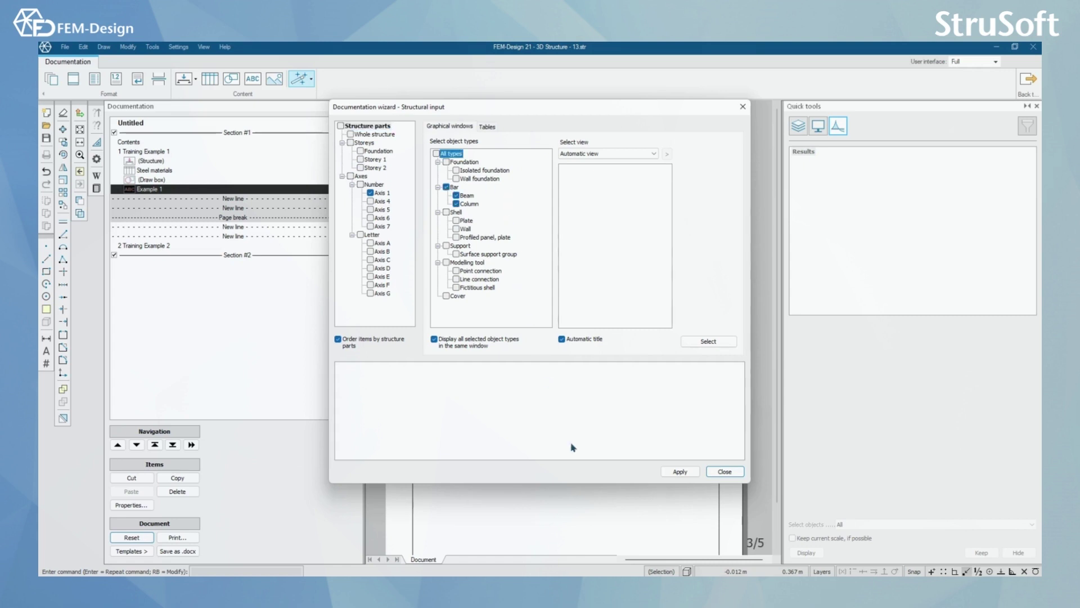
left_click(670, 473)
left_click(709, 342)
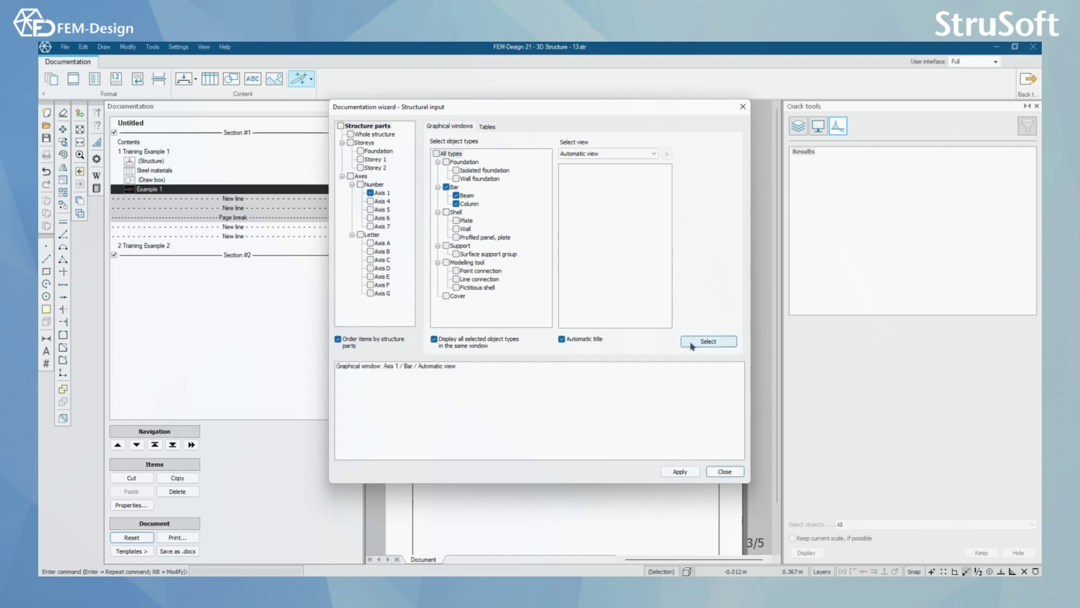
left_click(665, 471)
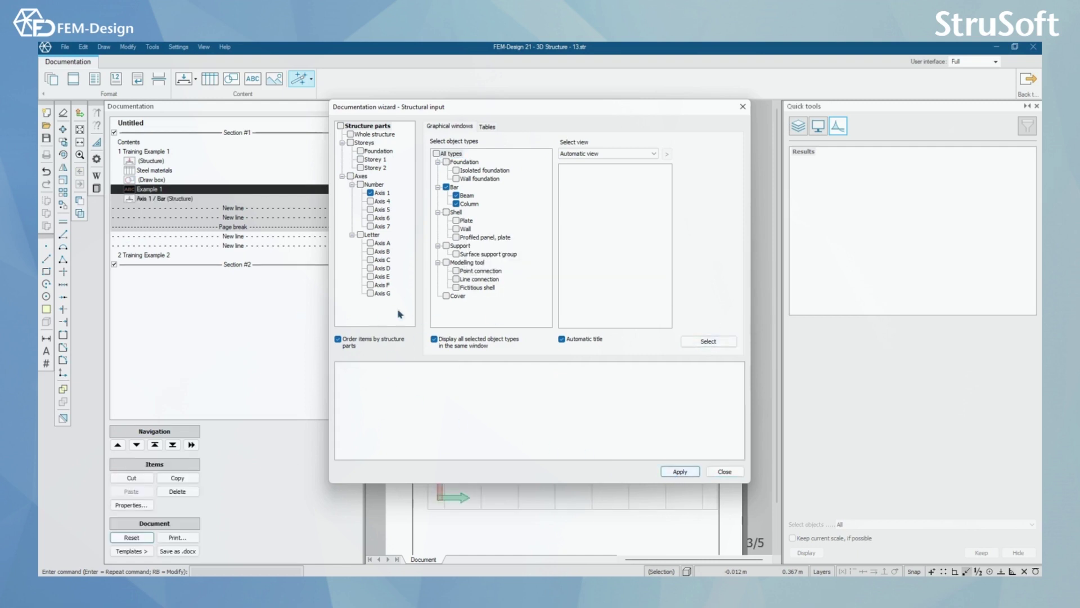
left_click(742, 106)
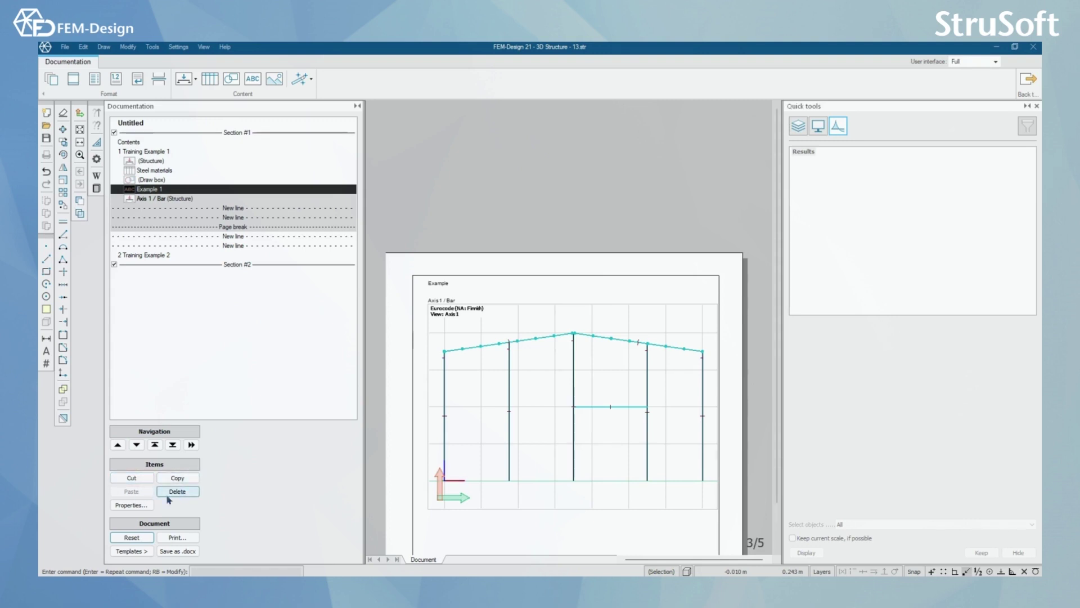
left_click(137, 505)
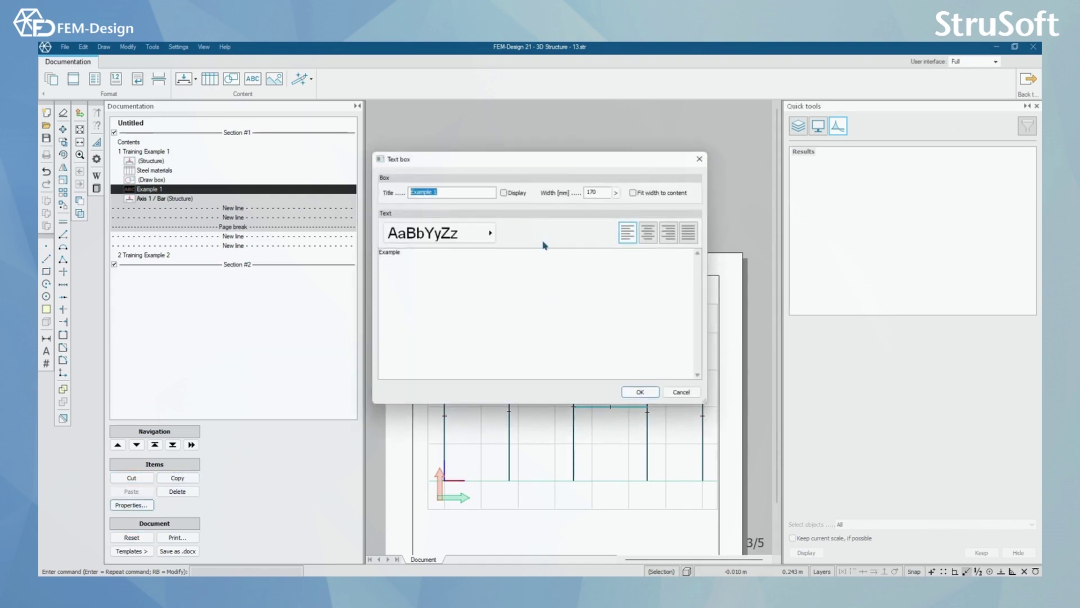
left_click(699, 158)
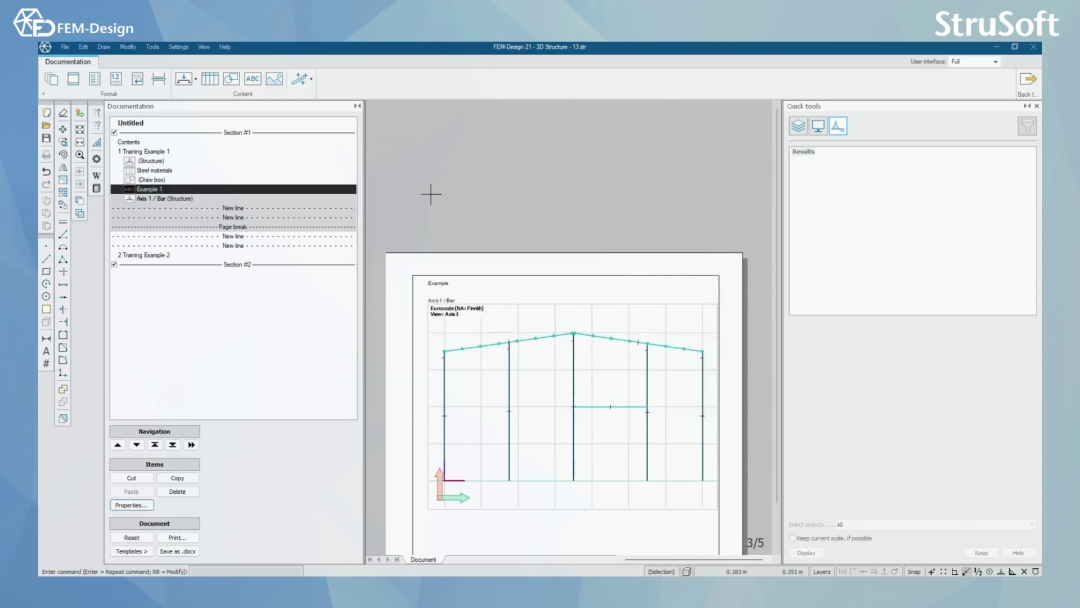
Close the print draft preview unprinted and open the Axis 1 drawing for editing
left_click(191, 538)
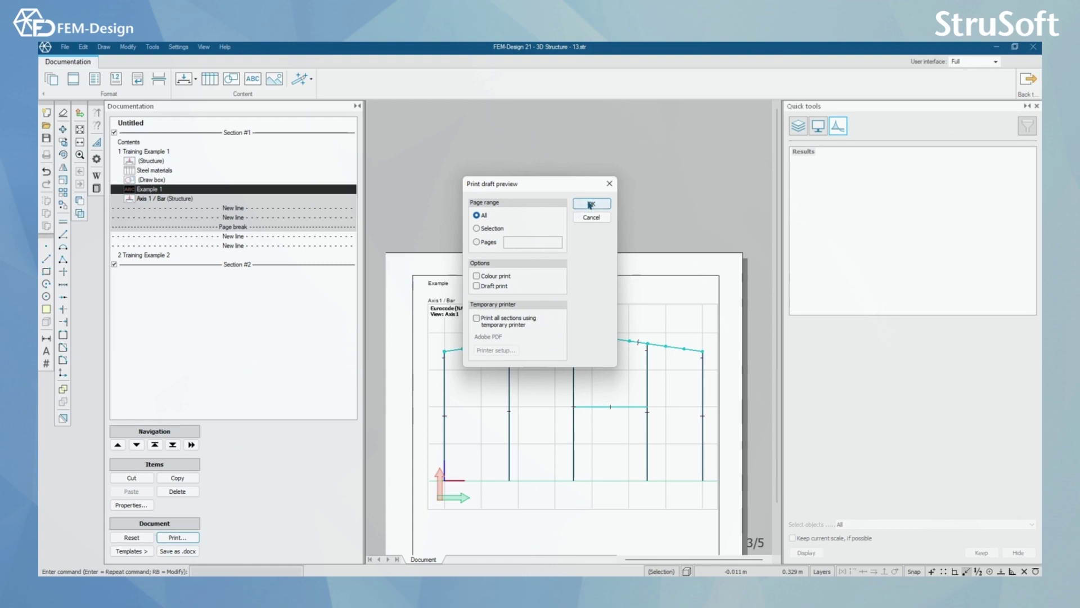
left_click(608, 184)
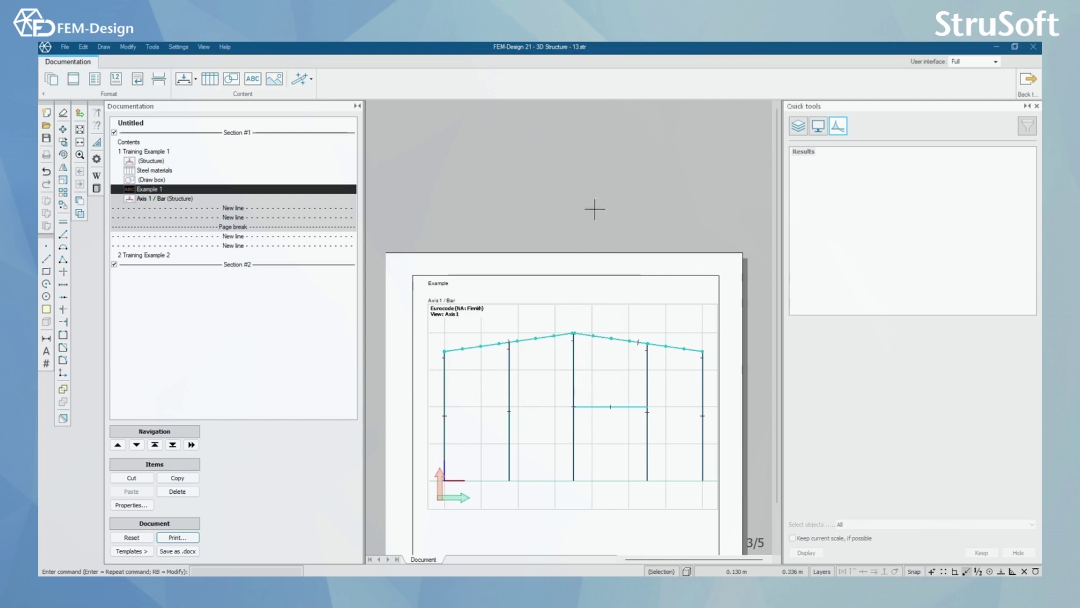
double_click(619, 400)
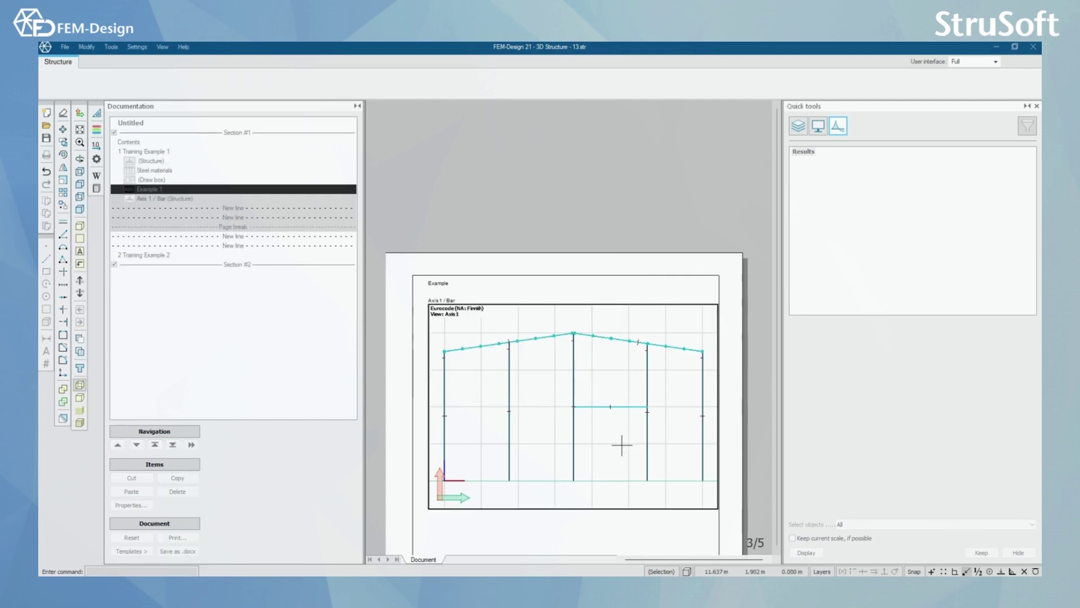